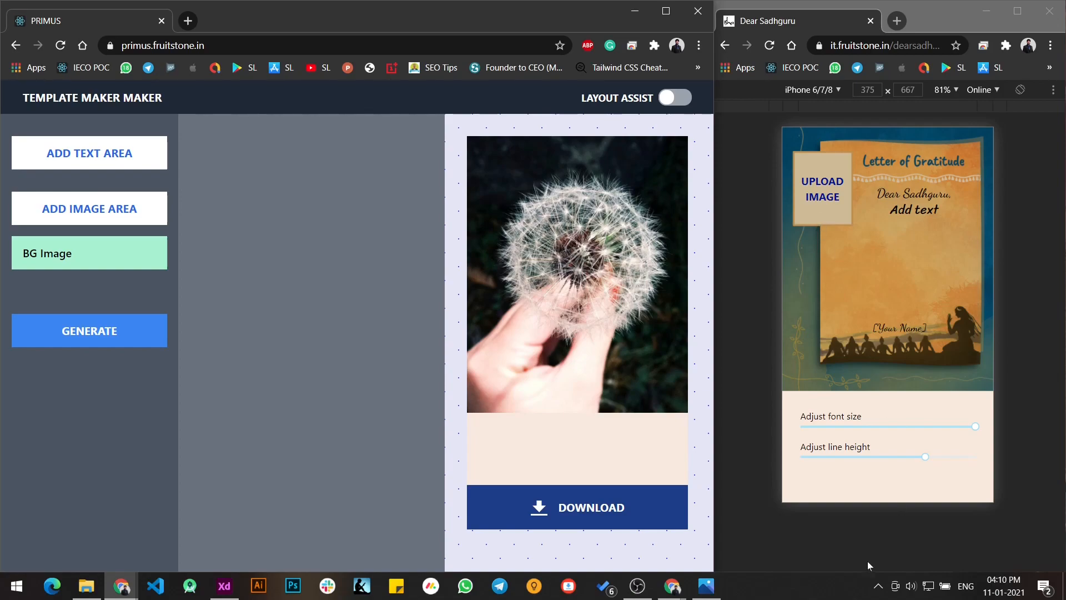
click(844, 584)
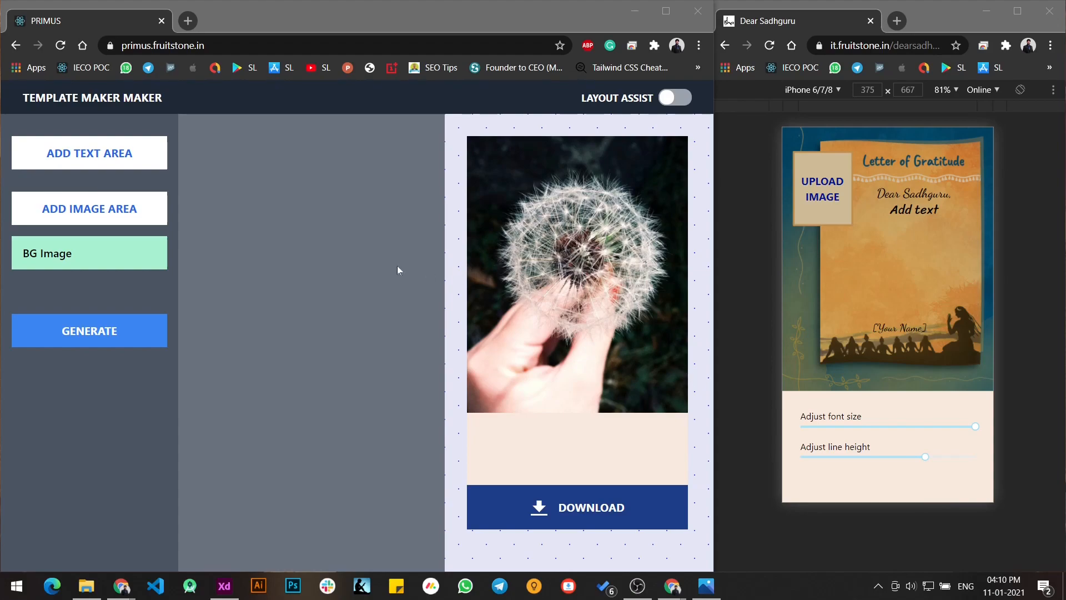
click(747, 336)
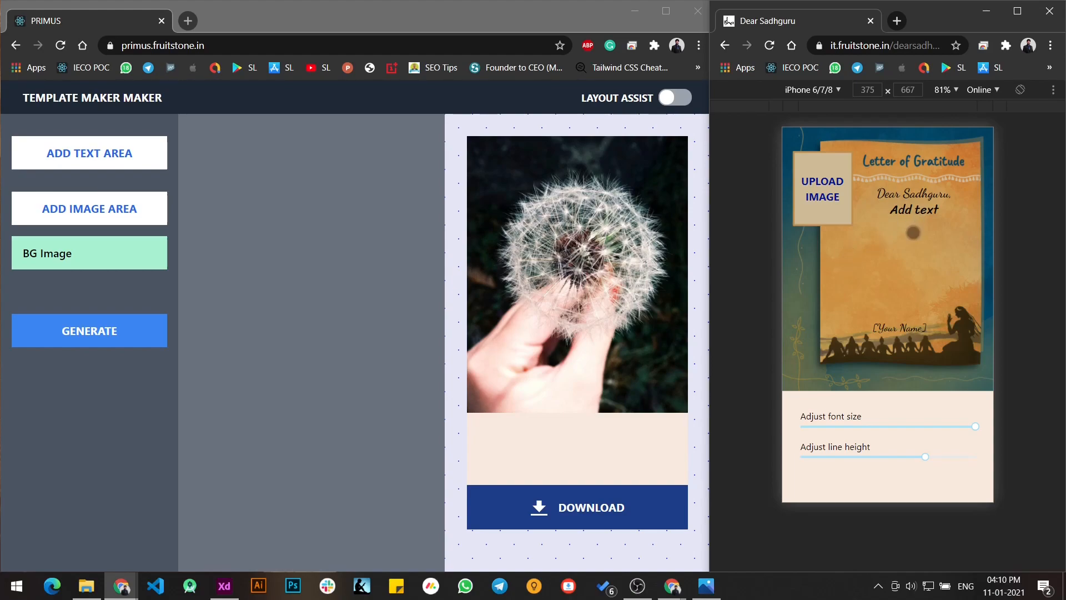
click(384, 292)
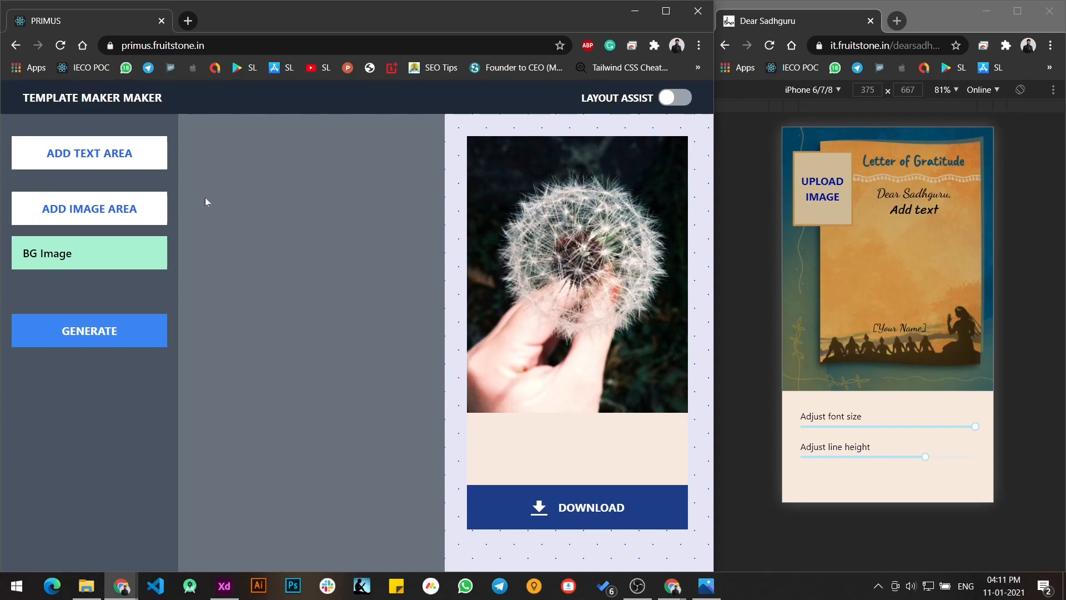
key(ctrl)
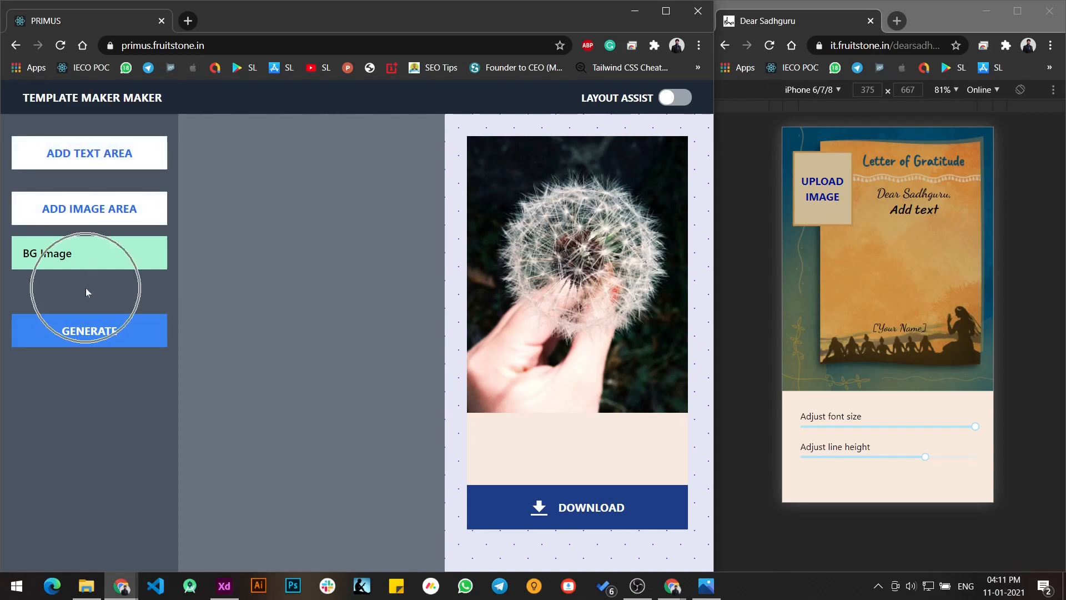
- Add a text area and an image area to the template, and show the text area's settings
click(128, 166)
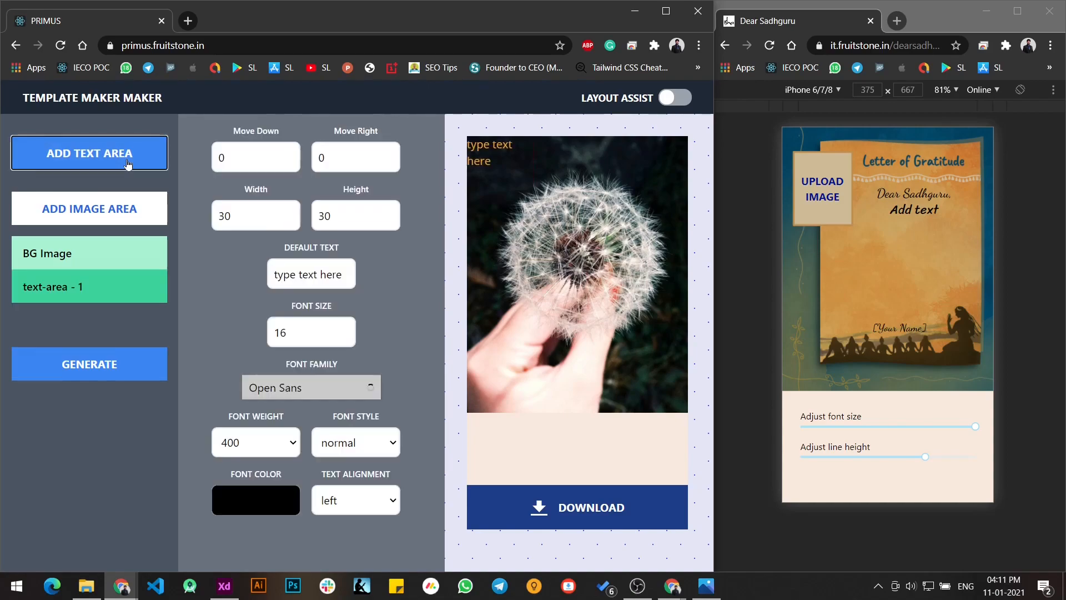
click(137, 216)
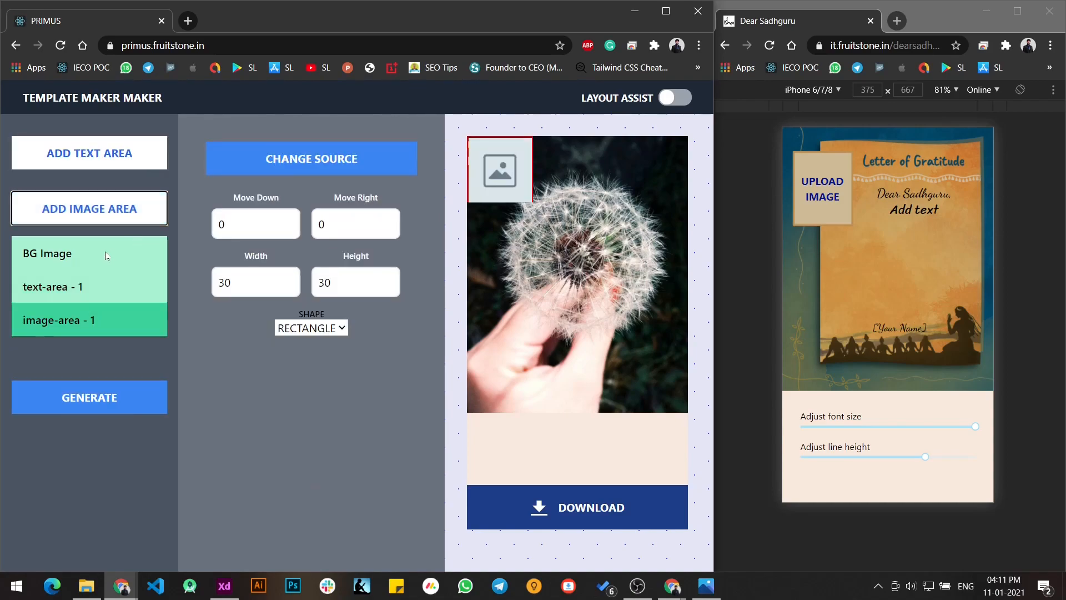
click(120, 256)
click(113, 290)
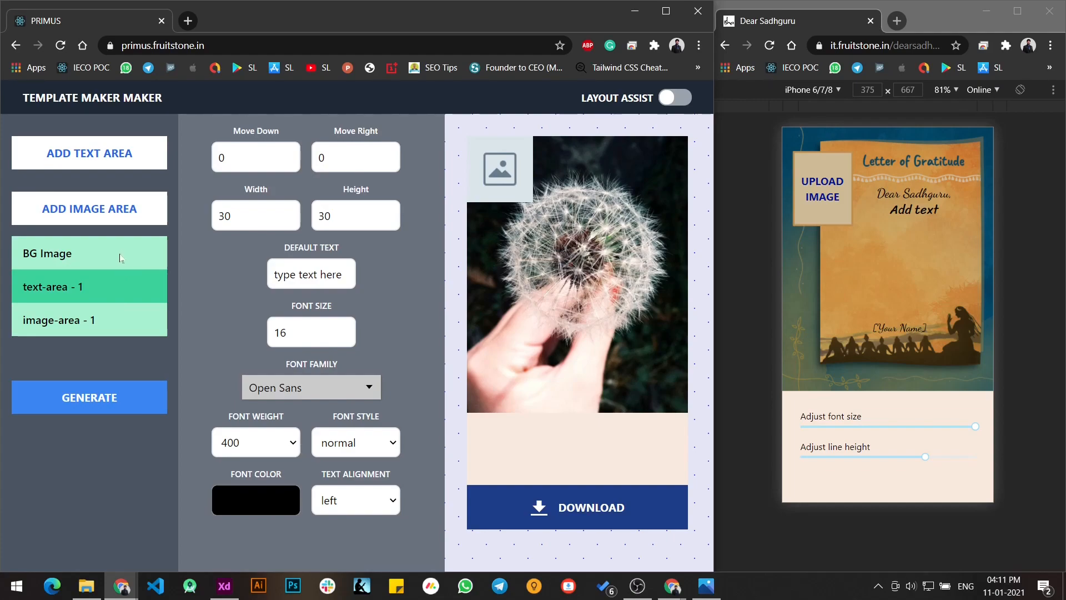
- Delete the text area and the image area, leaving only the background image in the element list
right_click(118, 287)
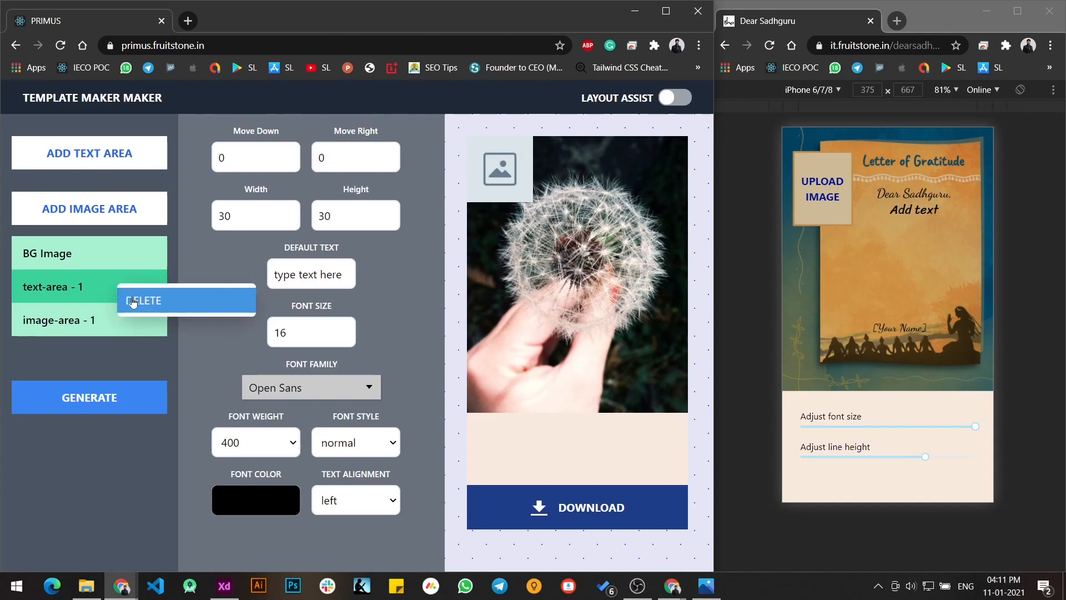
click(127, 300)
click(115, 267)
right_click(121, 255)
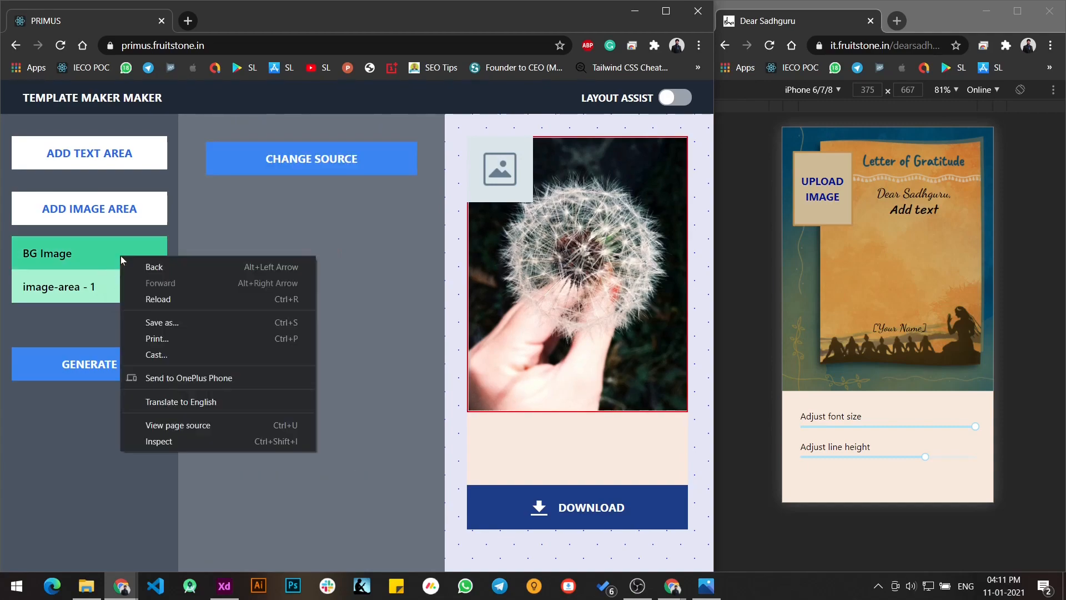
right_click(94, 263)
click(89, 294)
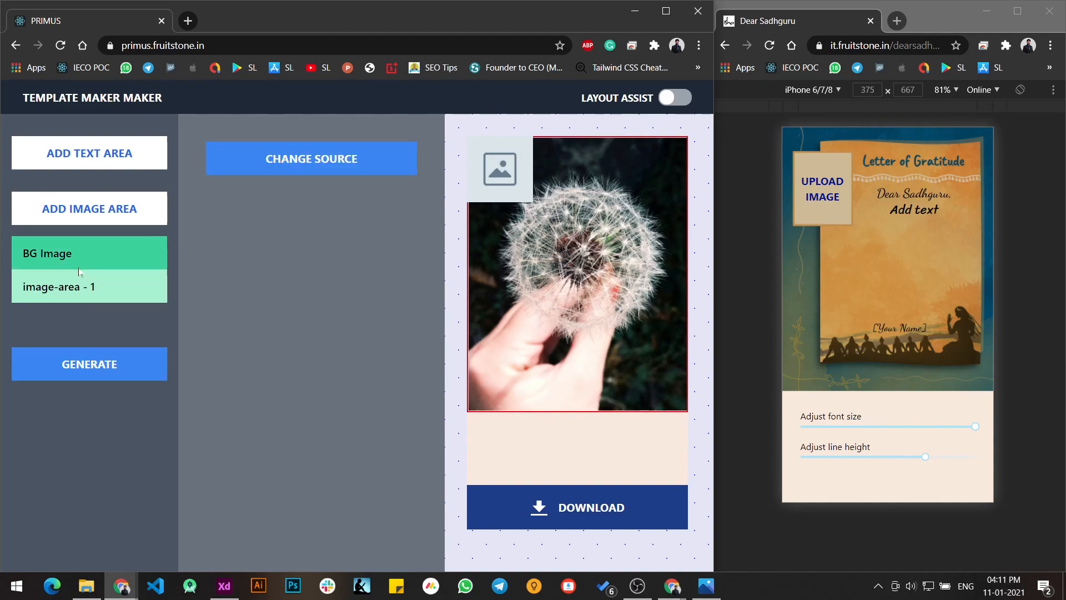
right_click(88, 299)
click(100, 311)
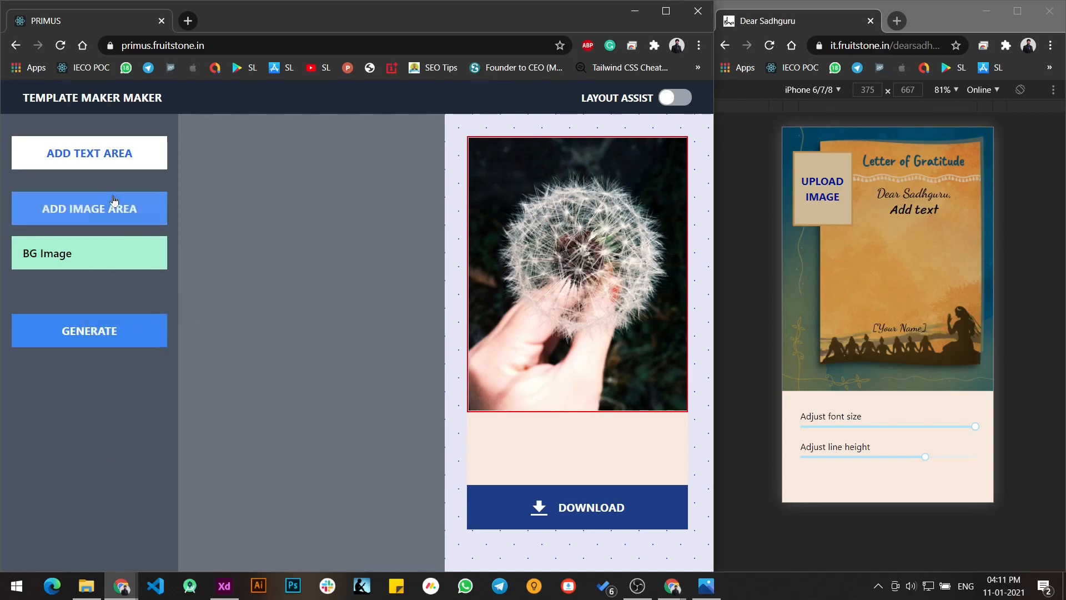
- Add a text area moved down 20 and right 11, with width 39 and height 40
click(101, 162)
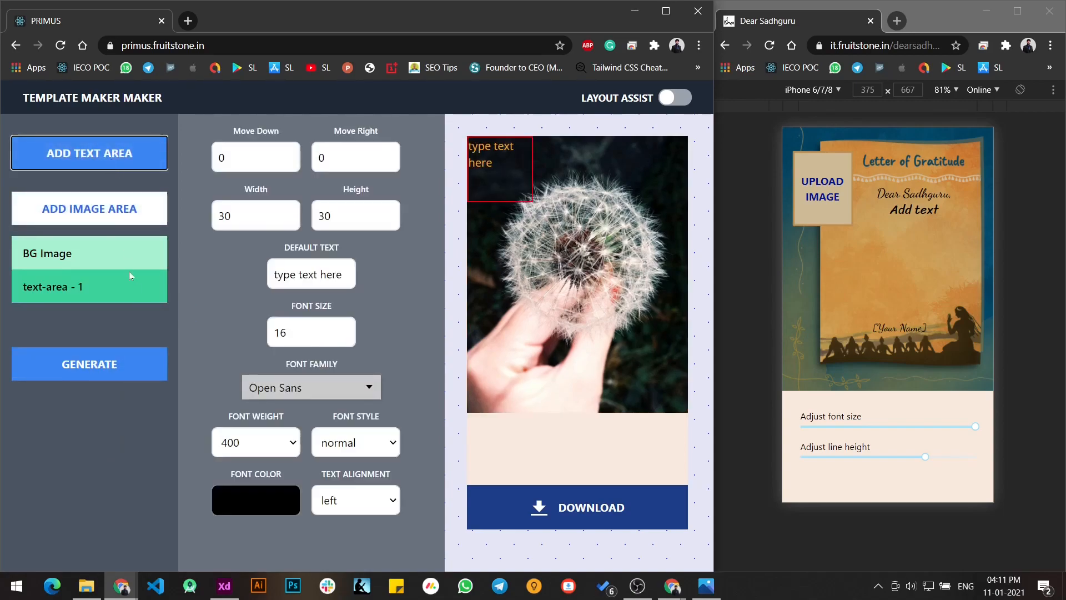
click(303, 286)
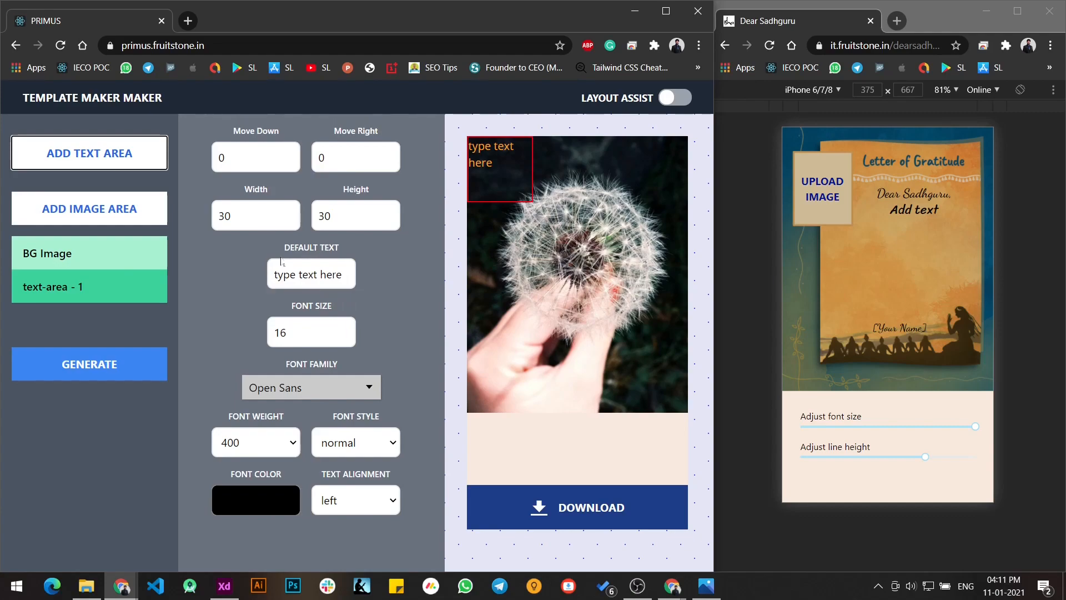
drag(294, 153, 311, 128)
drag(393, 154, 392, 183)
drag(294, 211, 294, 212)
drag(394, 212, 393, 212)
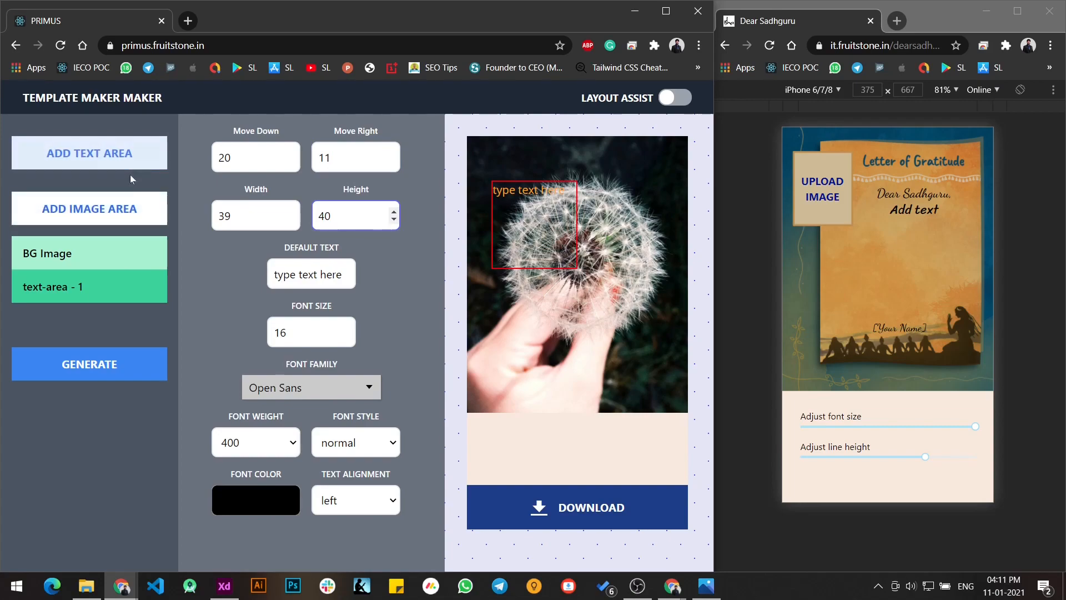
- Add an image area and show the settings of the background image, text area and image area in turn
click(126, 212)
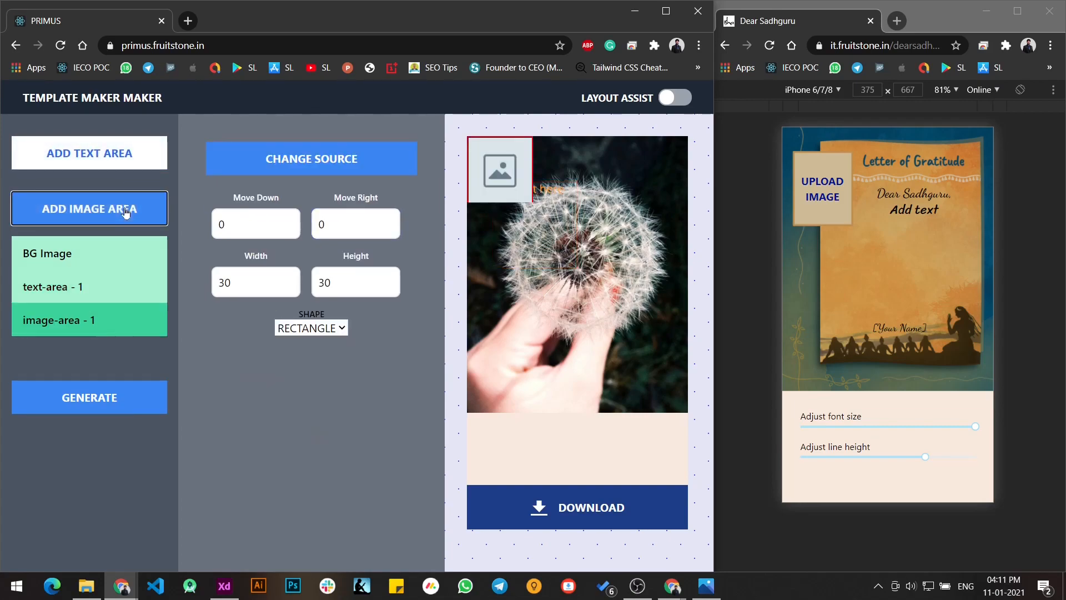
click(117, 268)
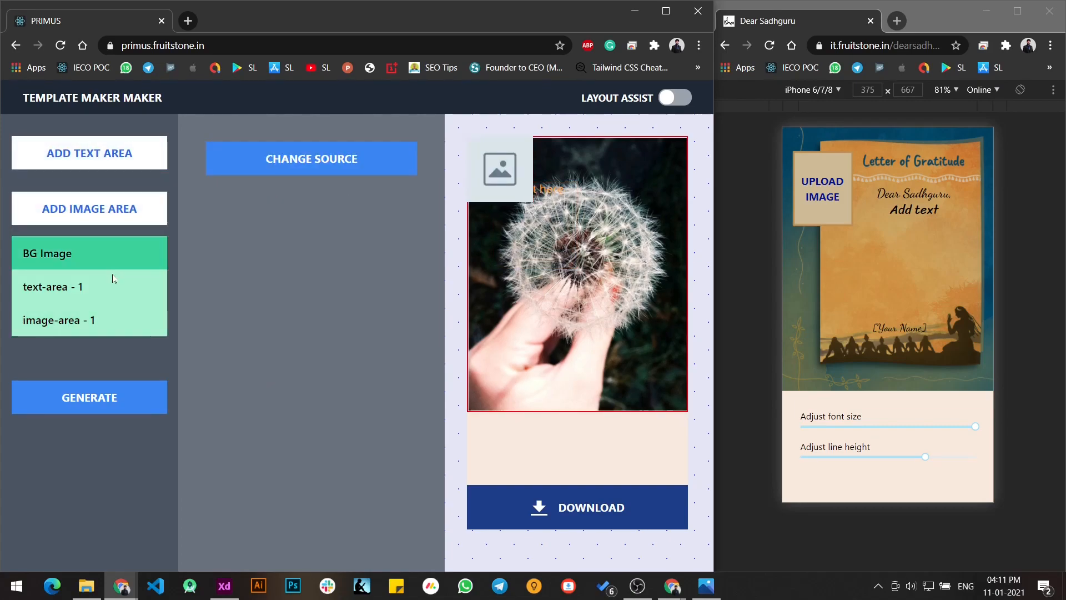
click(116, 292)
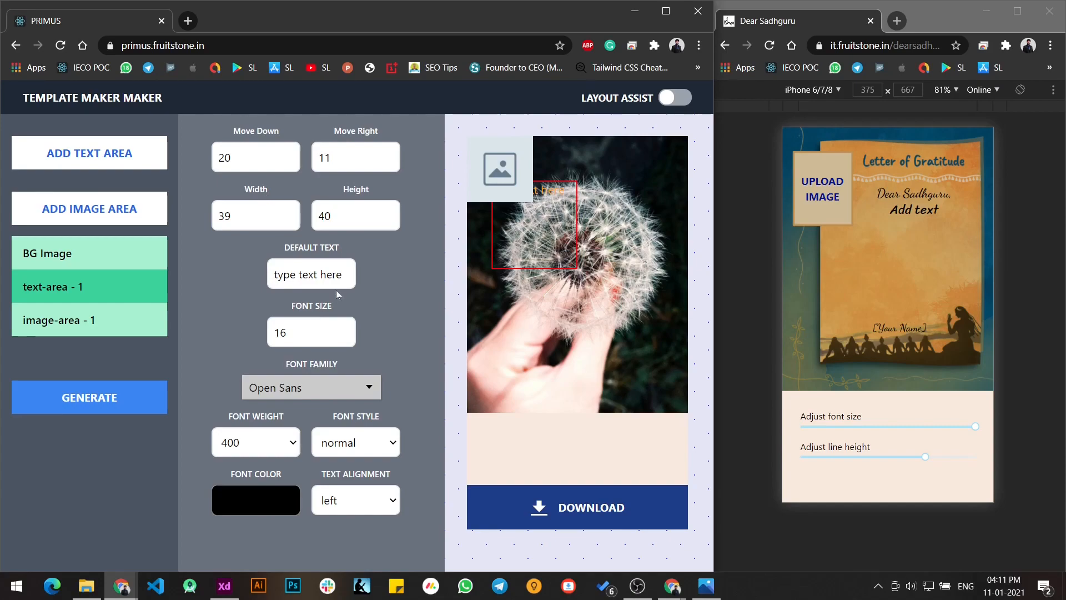
click(136, 321)
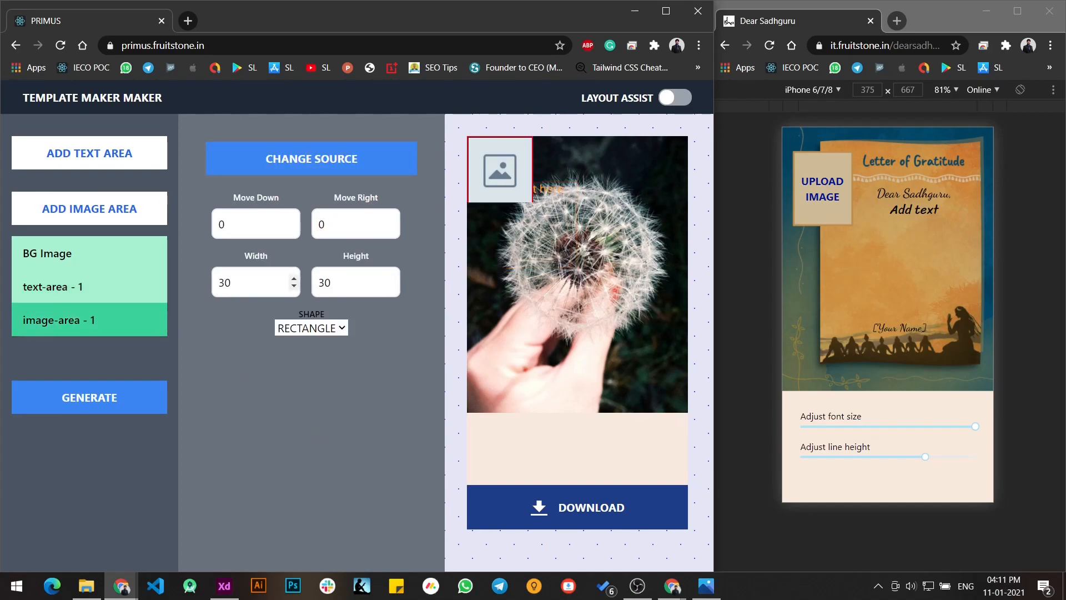
- Remove both added areas from the template's element list
right_click(126, 303)
click(155, 320)
right_click(112, 293)
click(150, 309)
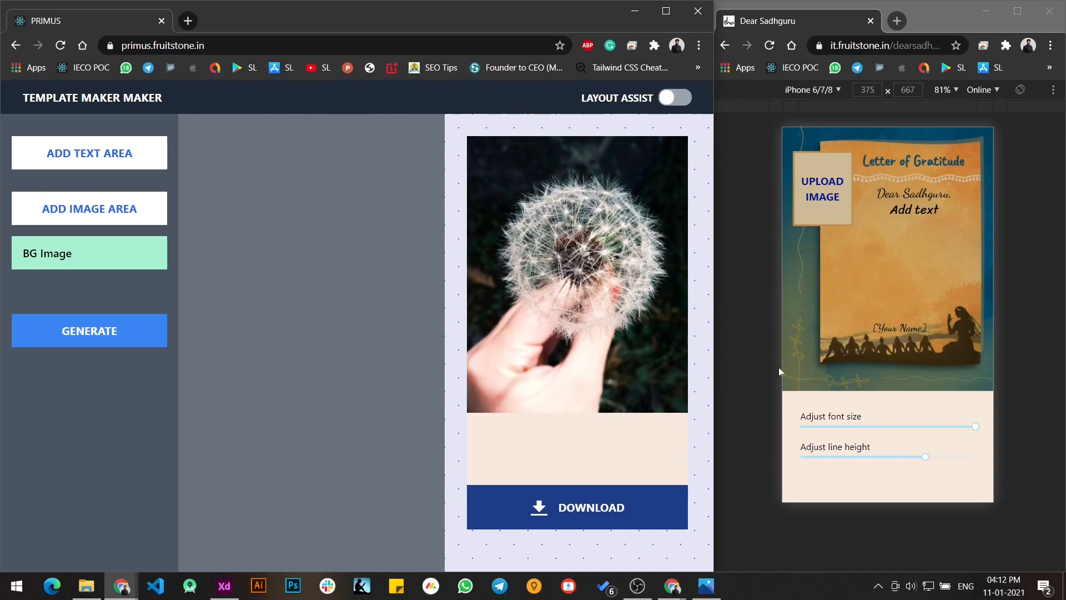
- Check DearSG.png in the Photos viewer and upload it from the Desktop as the template's background image
click(713, 589)
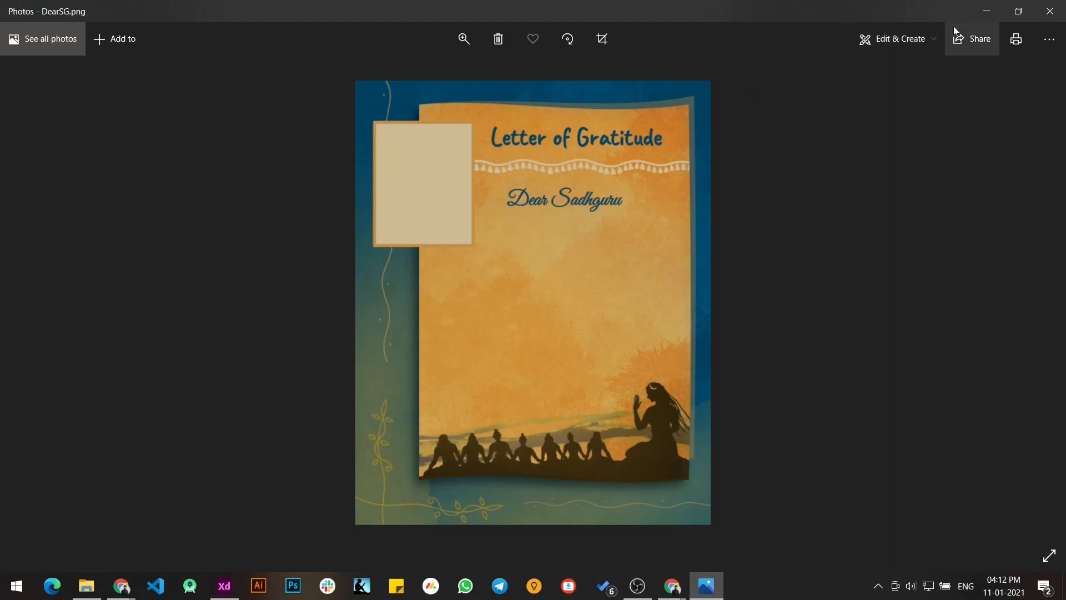
click(992, 13)
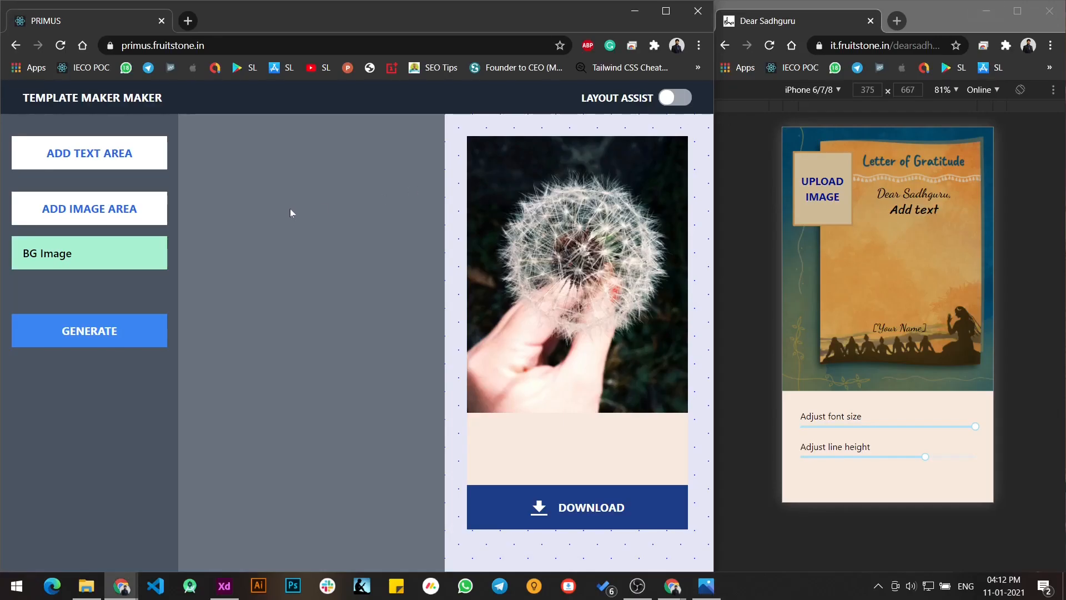
click(103, 262)
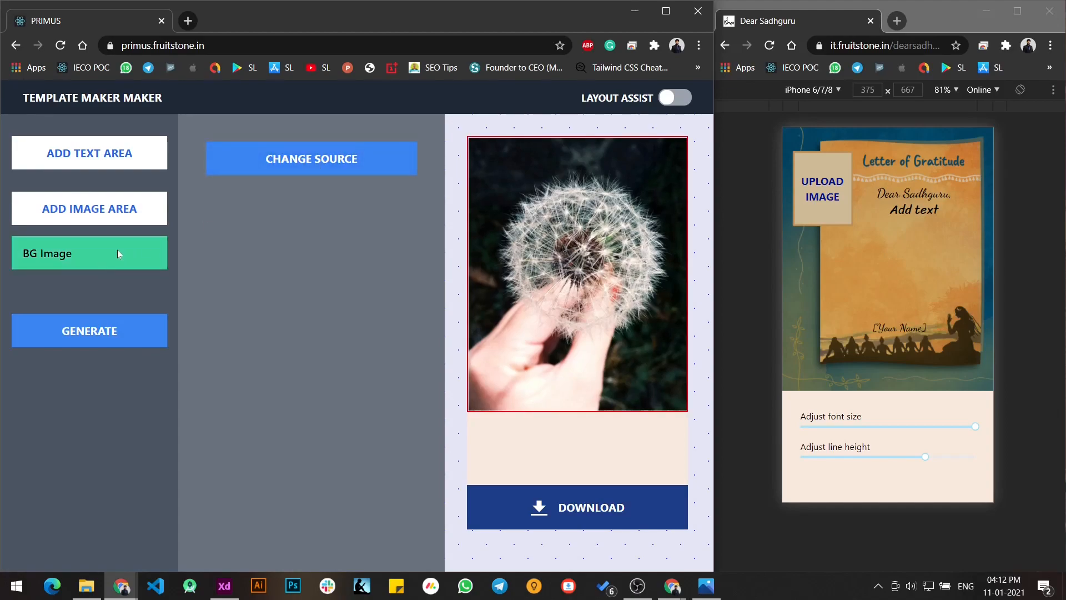
click(321, 161)
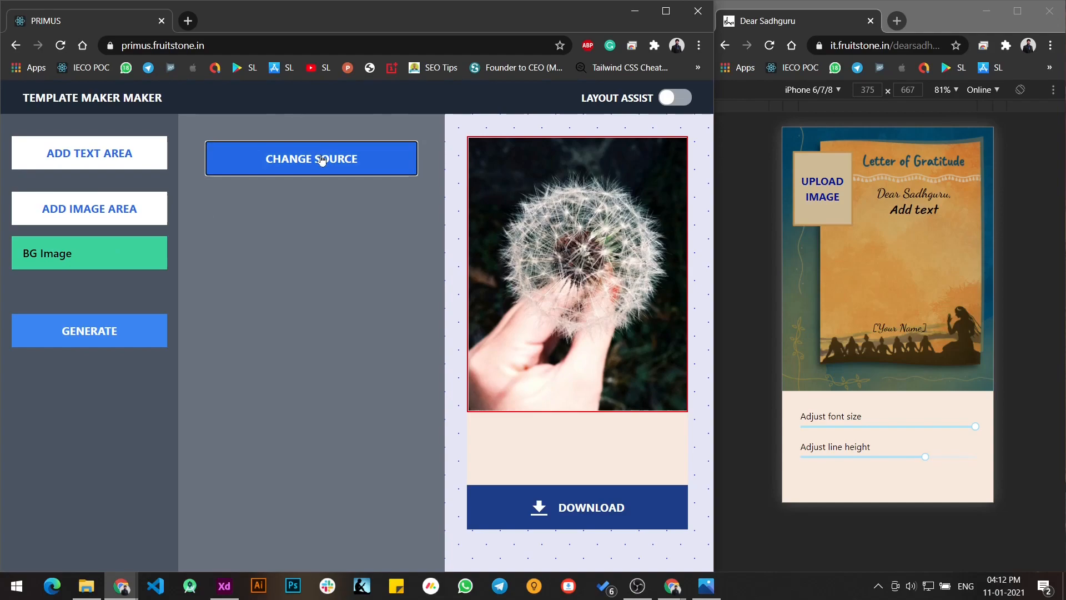
click(357, 395)
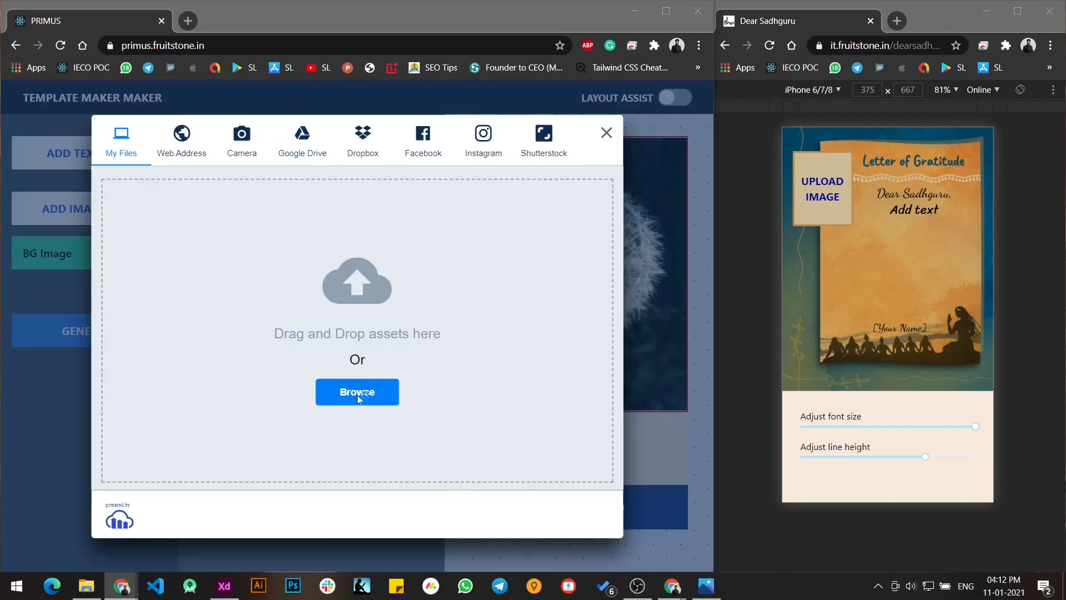
click(182, 294)
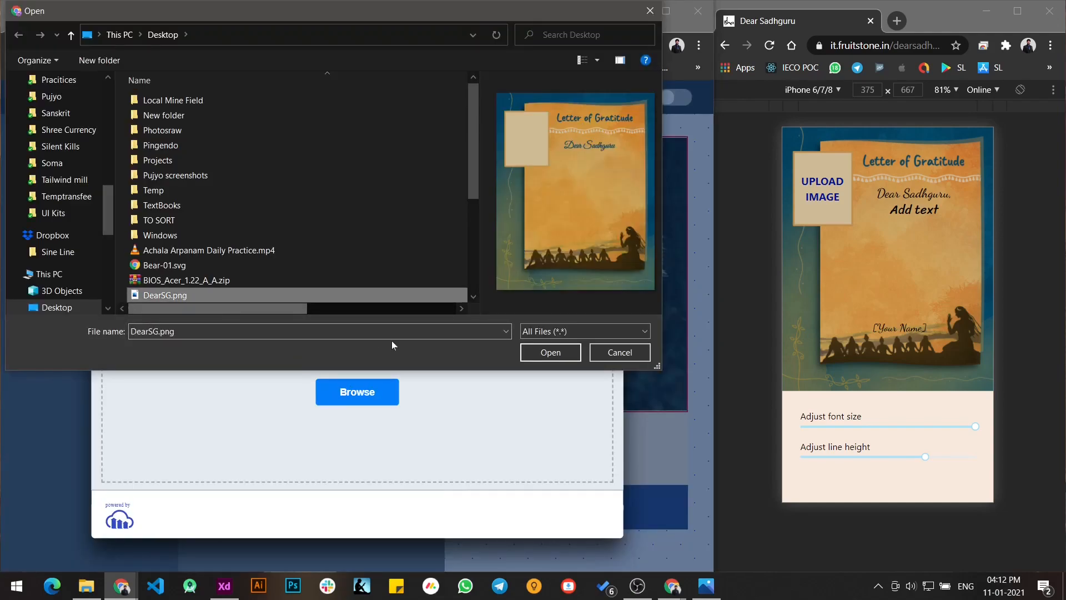
click(534, 355)
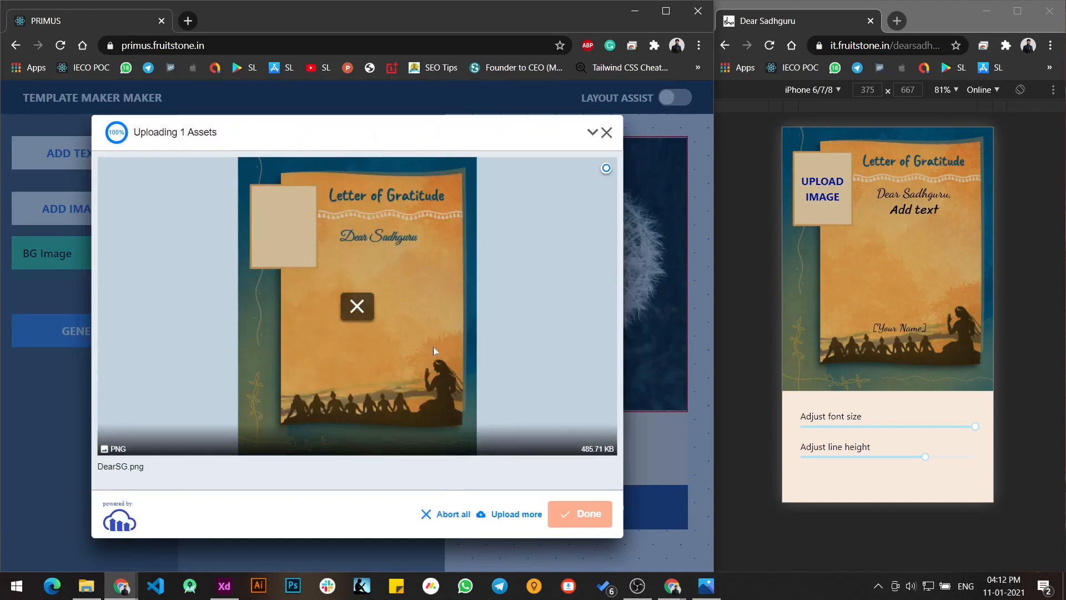
click(587, 516)
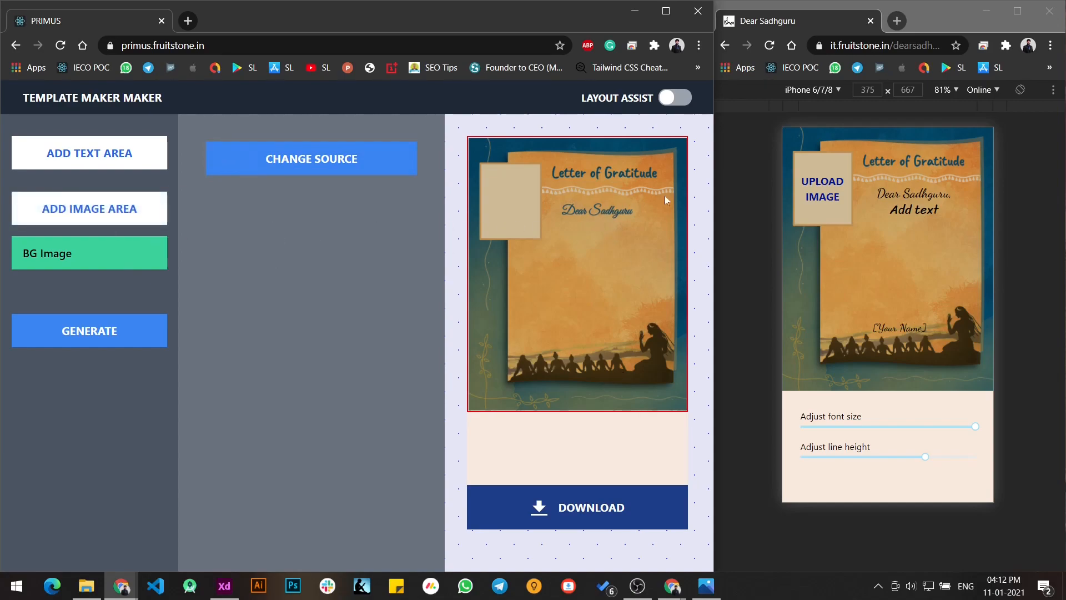
- On the Dear Sadhguru page, upload kakashi.jpg into the photo frame and accept the default crop
right_click(815, 211)
click(806, 213)
click(806, 213)
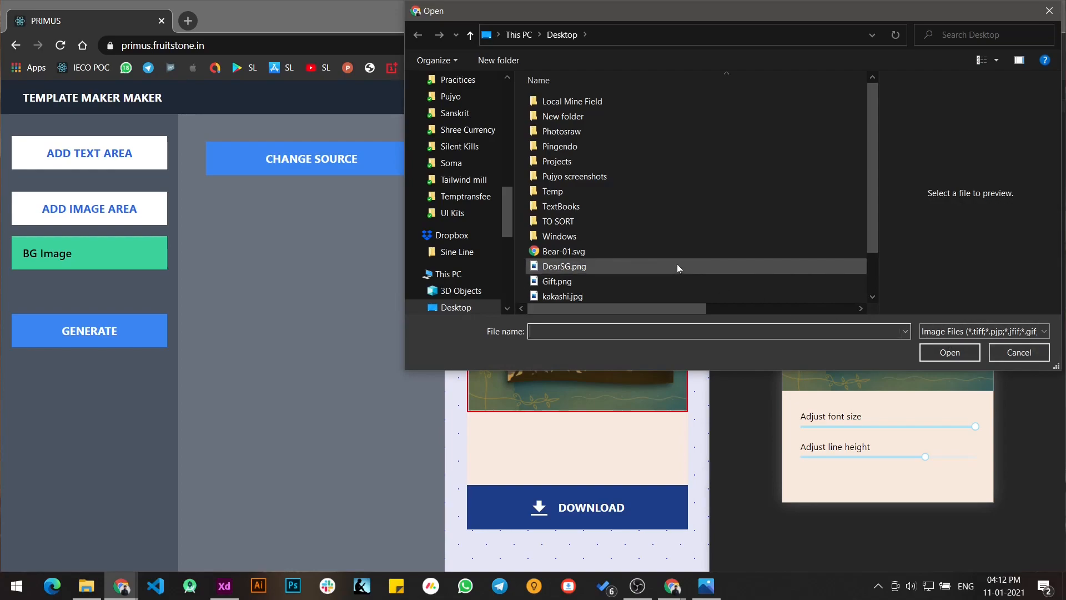
scroll(677, 268, down, 1)
click(644, 247)
click(950, 352)
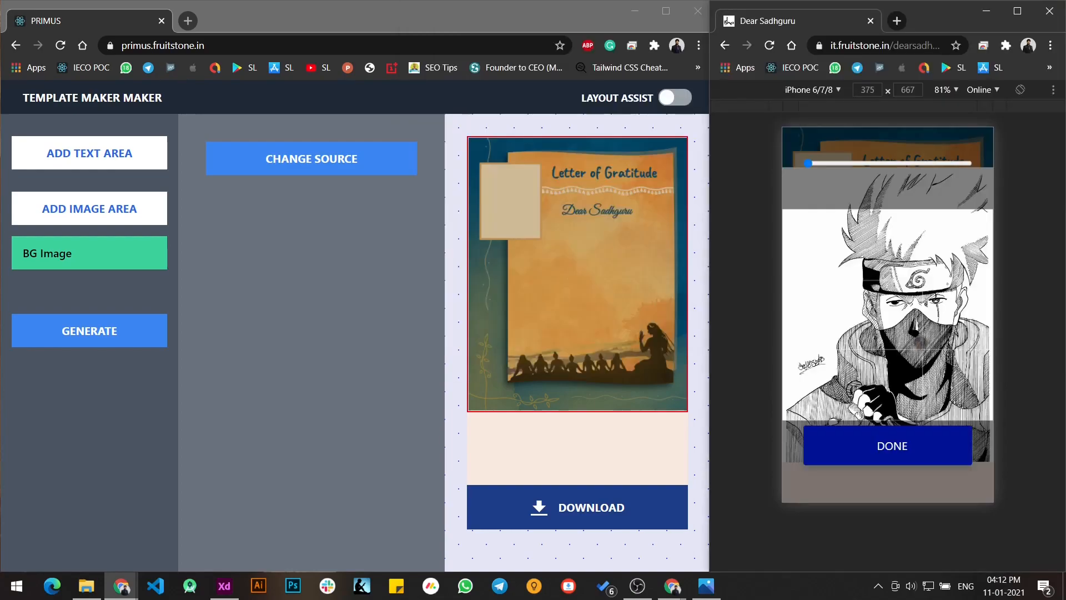
click(907, 447)
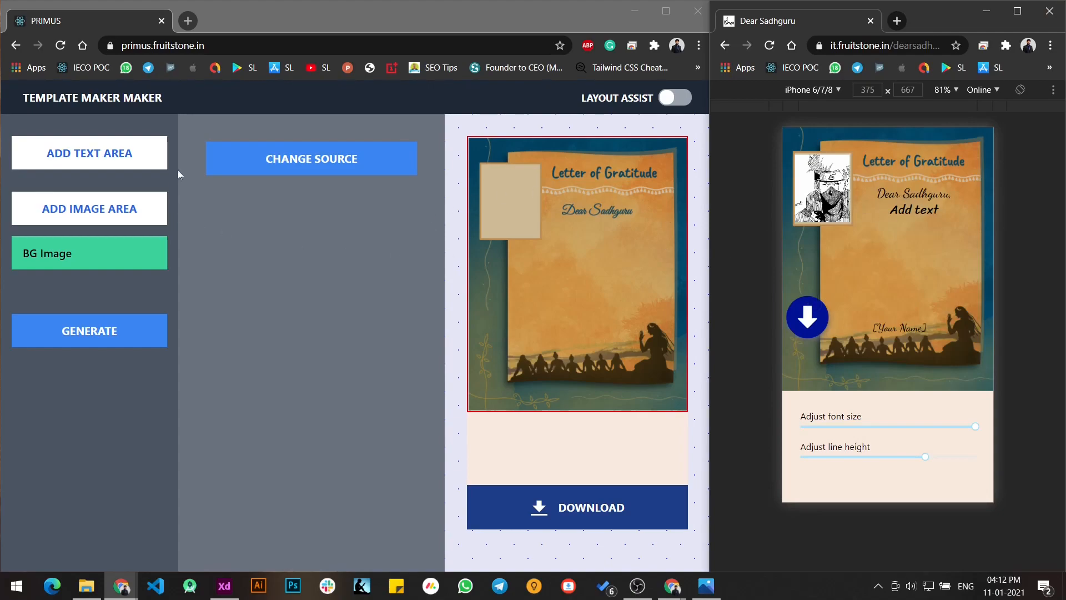
- Add an image area to the template and move it down 13 and right 7
click(109, 217)
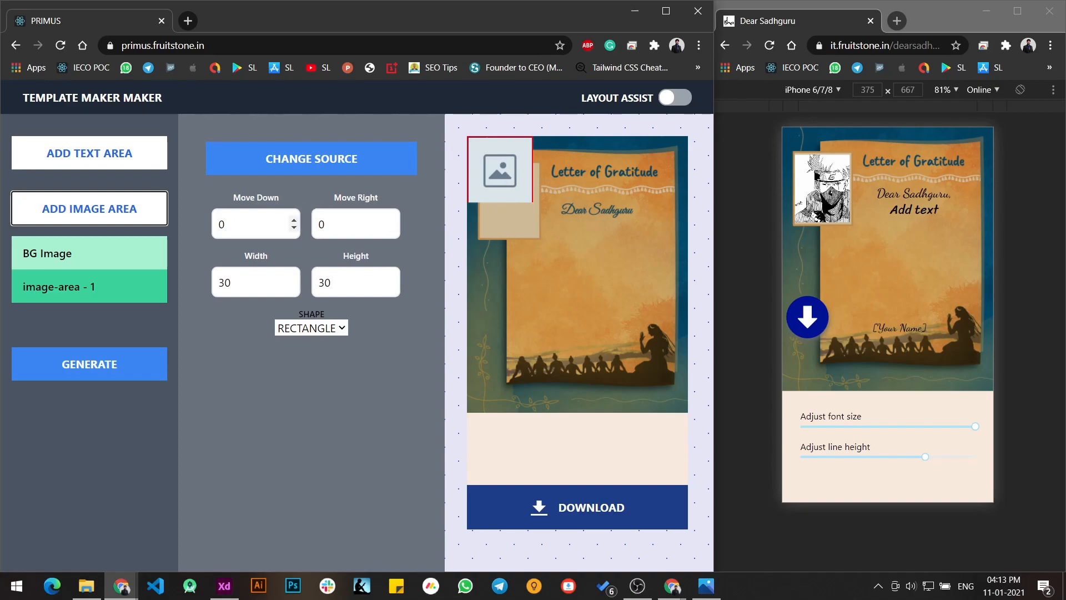
drag(294, 221, 298, 224)
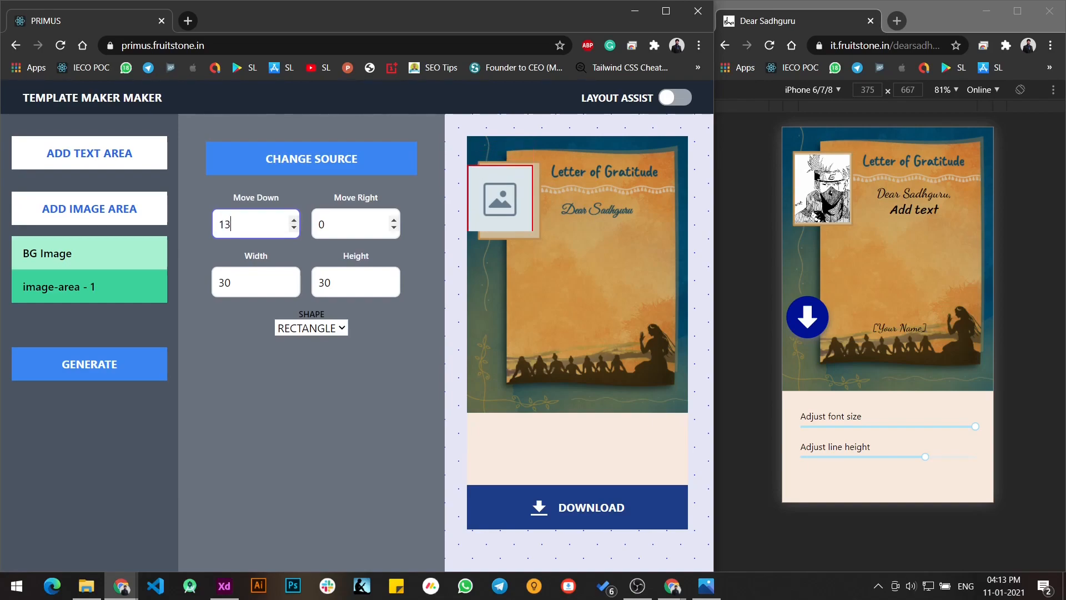
drag(394, 223, 394, 224)
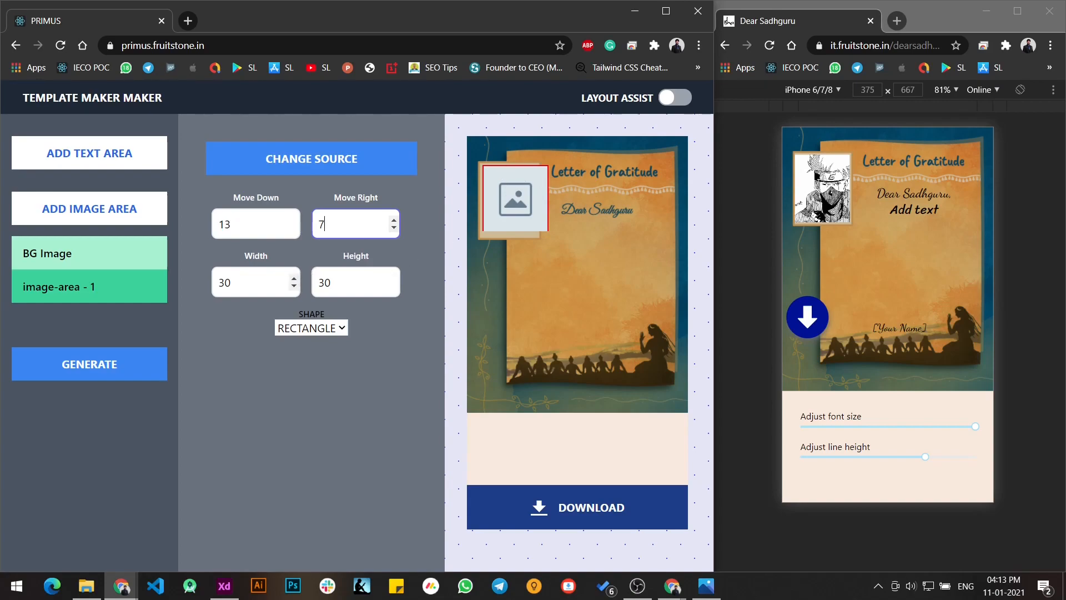
- Set the image area's width to 25 and height to 32 to fit the background's photo frame
click(293, 288)
click(293, 288)
click(293, 288)
click(293, 288)
click(293, 288)
click(393, 279)
click(393, 280)
click(393, 279)
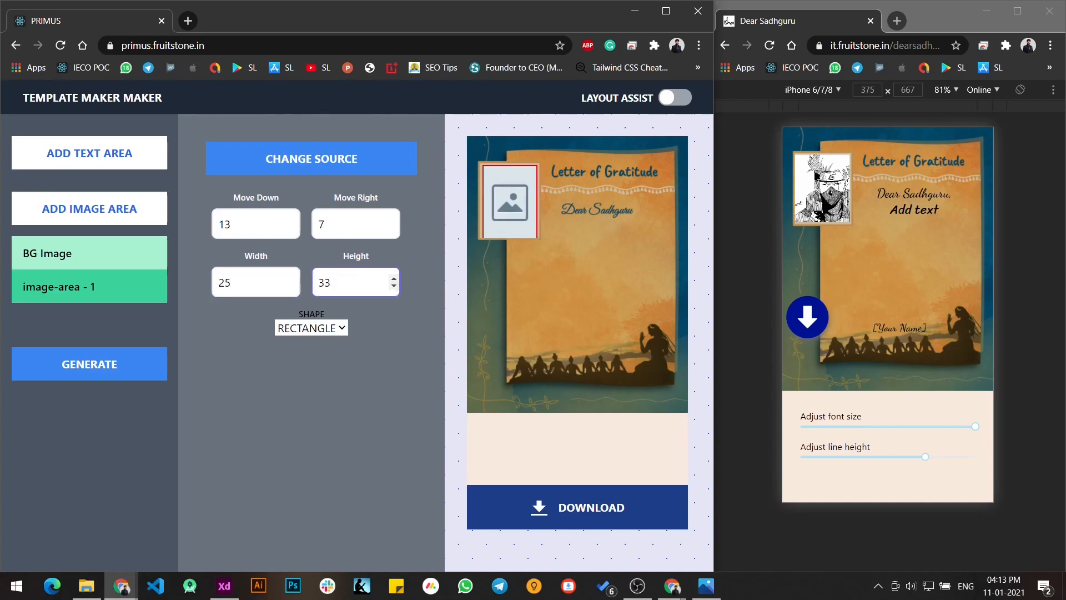
click(394, 289)
click(394, 288)
click(393, 279)
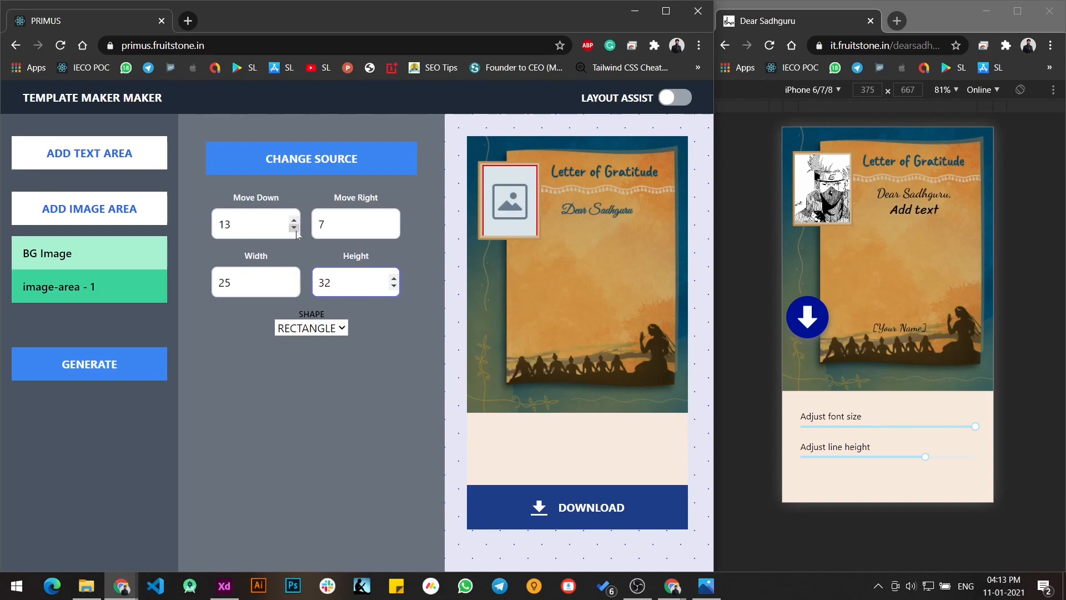
- Refine the image area's fit to the photo frame by moving it right 6 and setting its width to 26
click(394, 229)
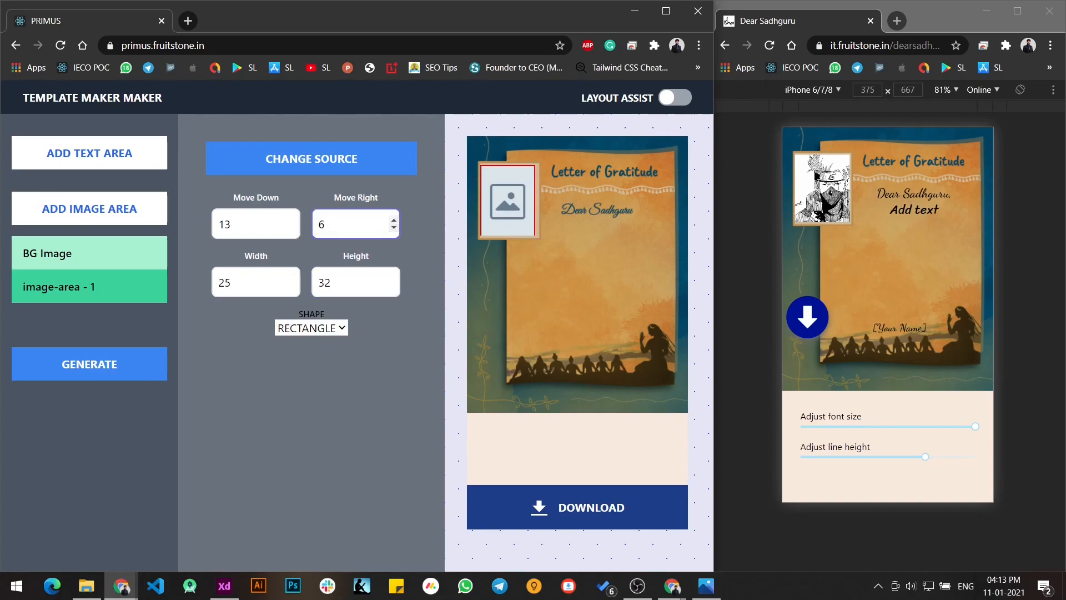
click(294, 278)
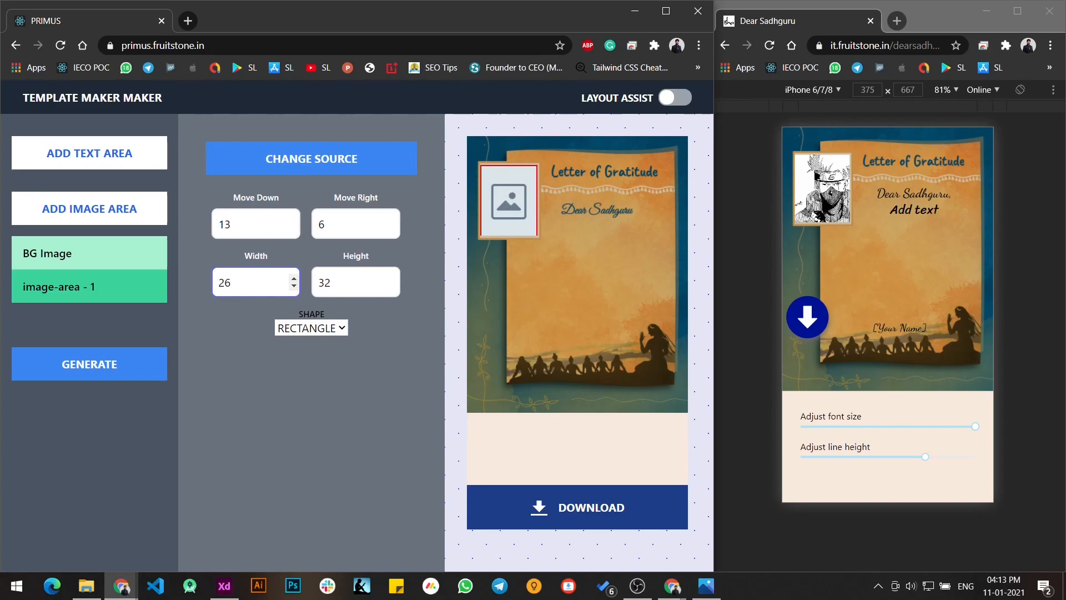
click(825, 206)
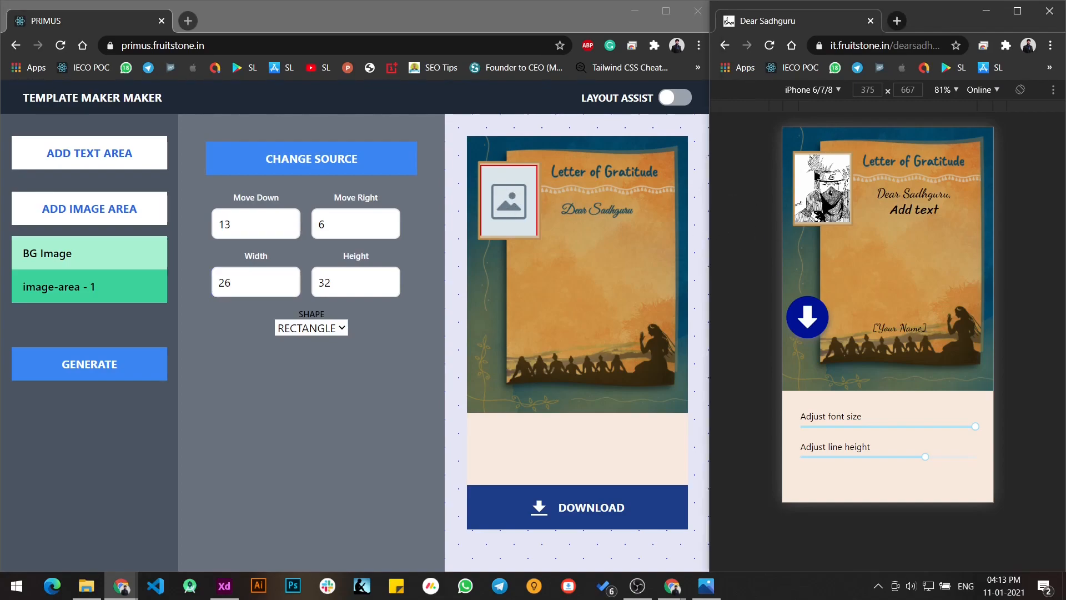
click(578, 261)
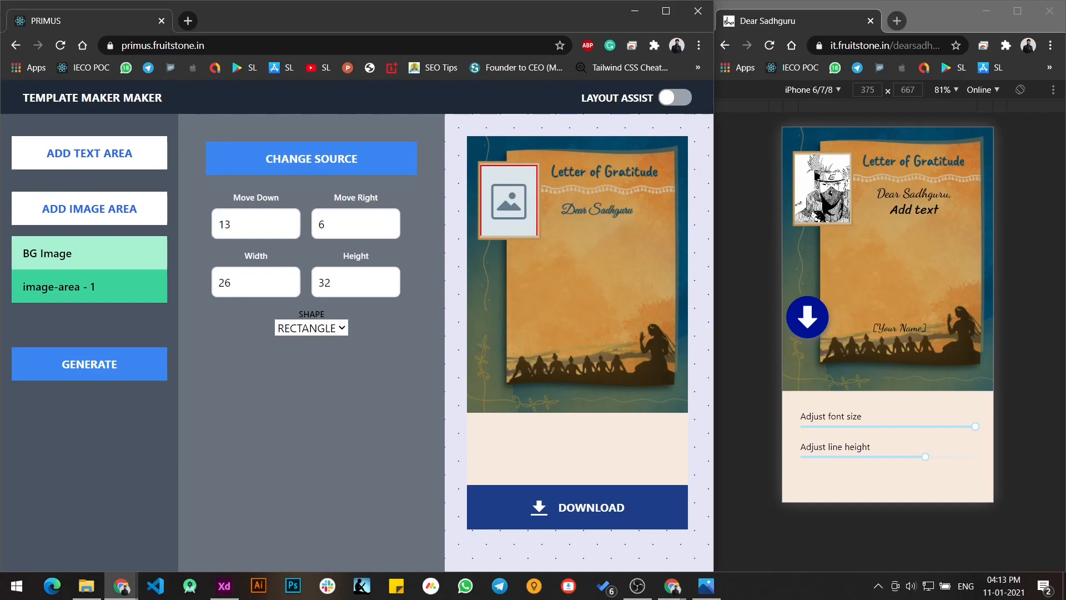
click(910, 241)
click(634, 260)
- Add a text area to the template and move it down 39 and right 35, below the Dear Sadhguru line
click(70, 151)
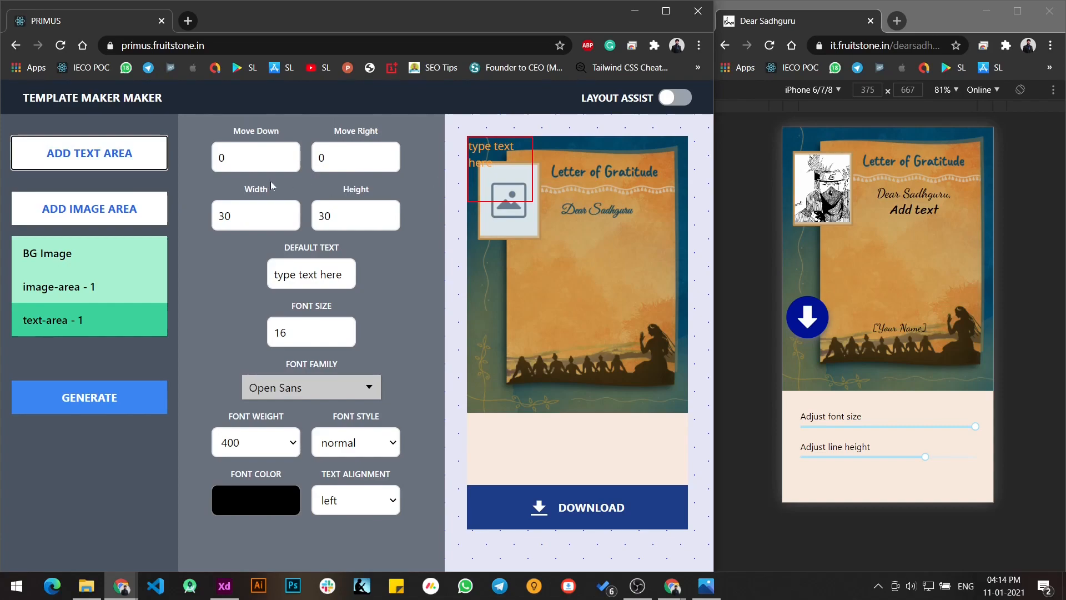
click(293, 155)
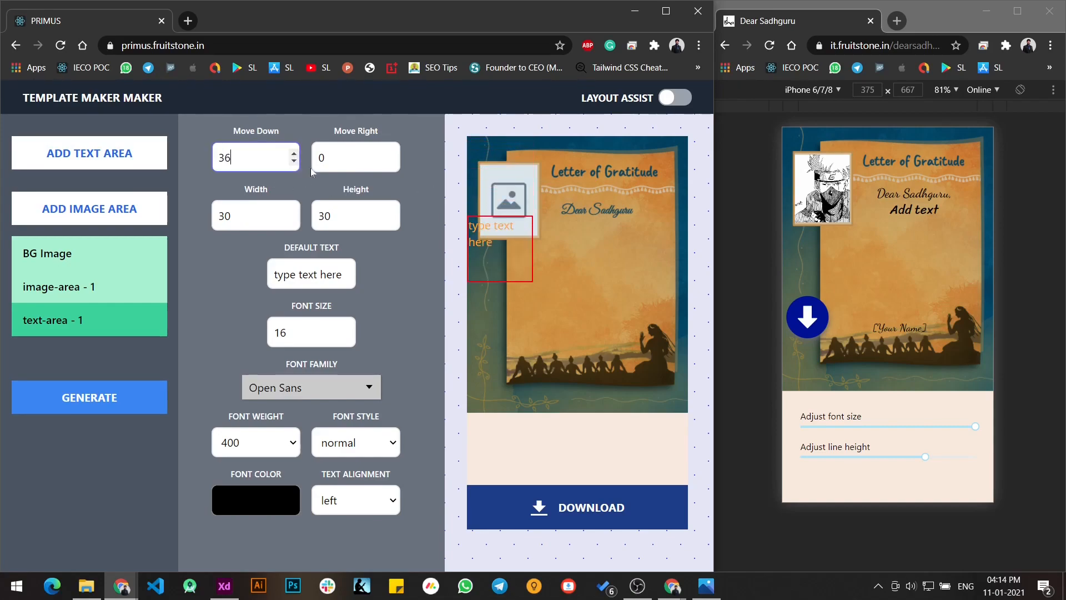
click(292, 153)
click(292, 154)
click(293, 154)
click(292, 155)
click(293, 163)
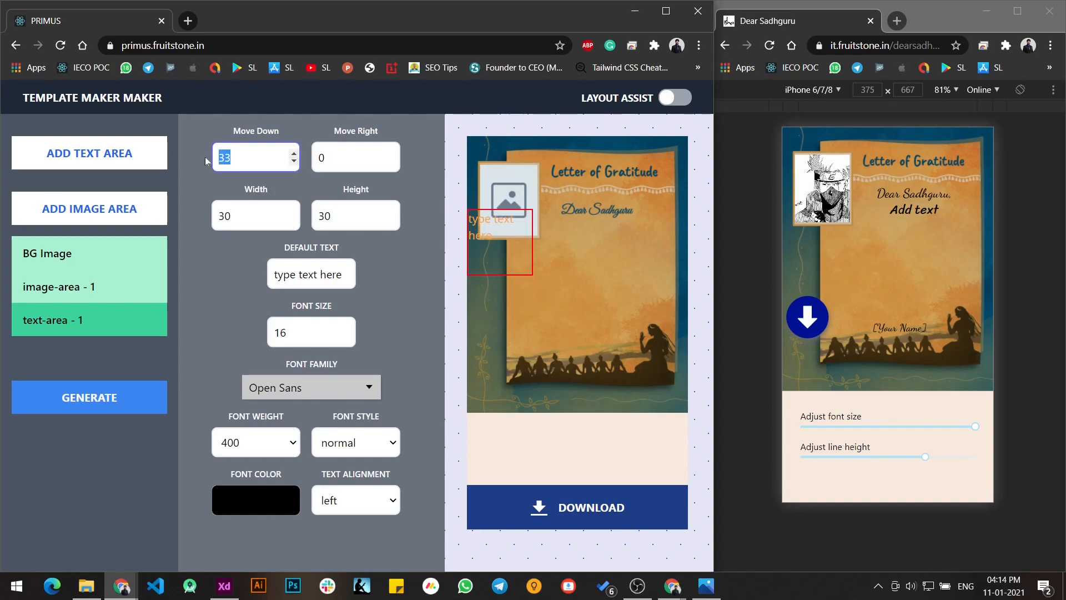
text(50)
key(ctrl+a)
text(100)
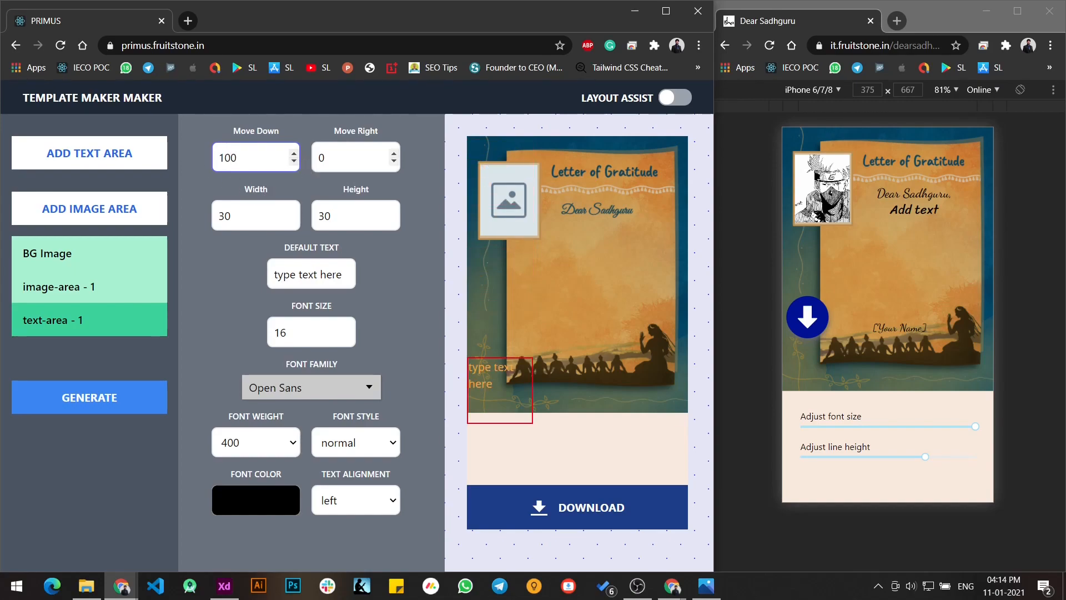
drag(295, 162, 295, 162)
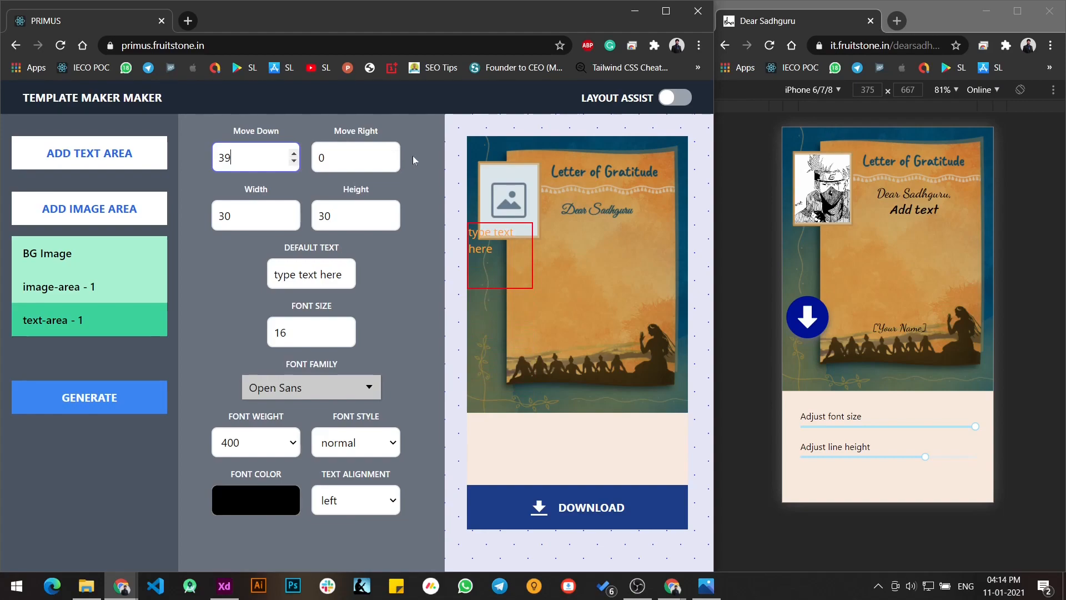
drag(396, 155, 394, 166)
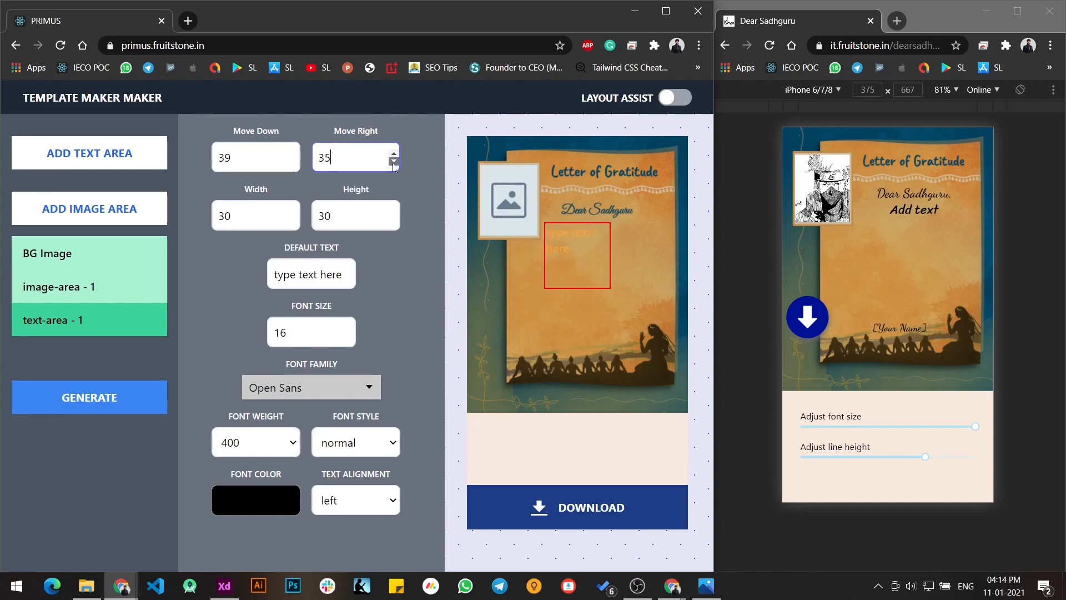
click(394, 162)
- Set the text area's width to 56 and height to 44 to fill the letter's writing space
drag(293, 212, 294, 213)
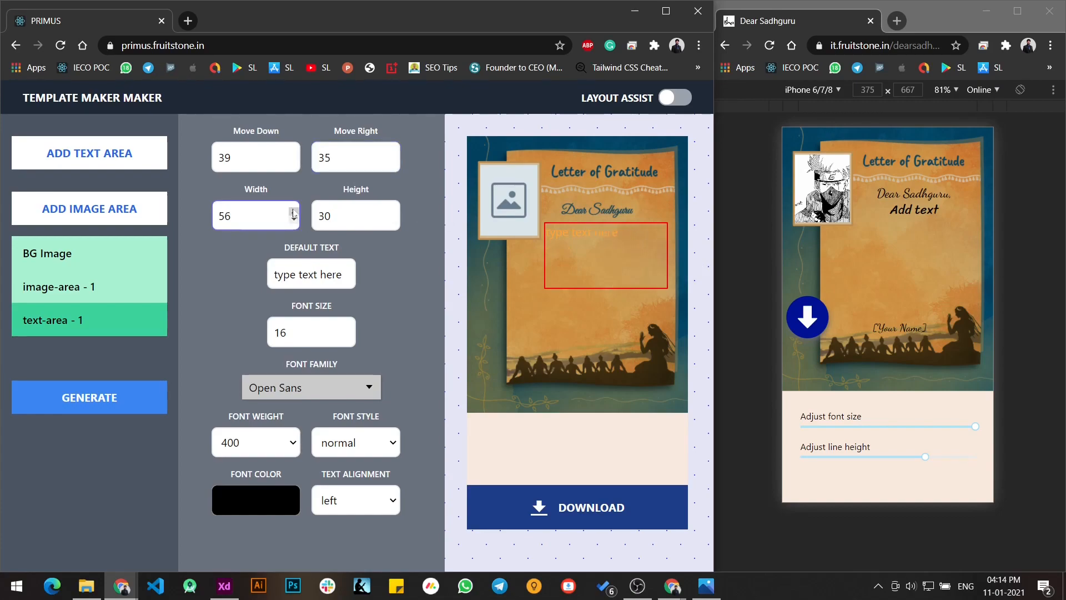
click(653, 324)
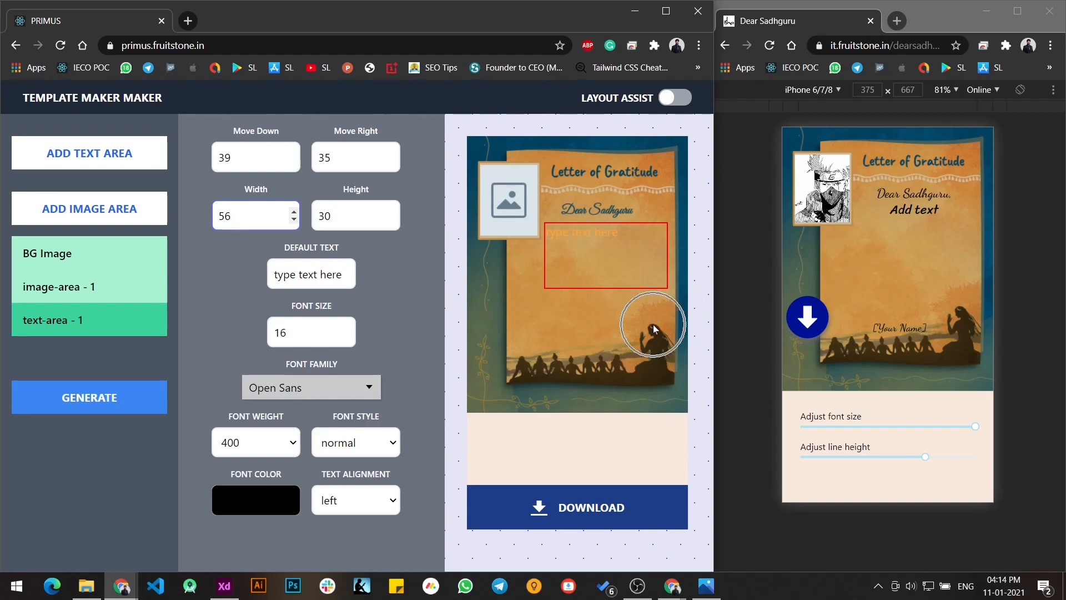
drag(394, 213, 393, 214)
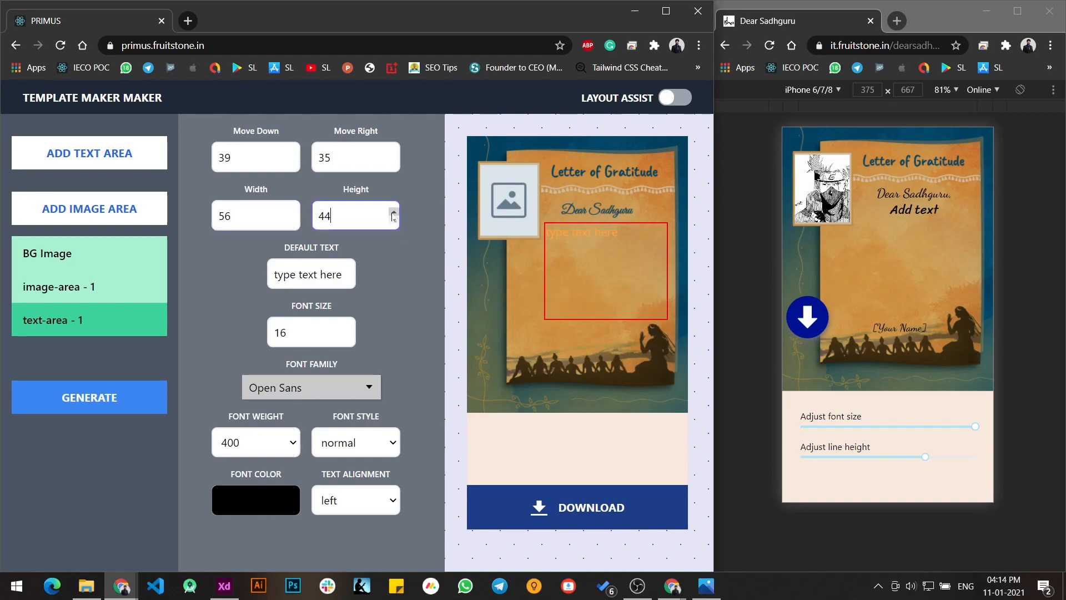
- Test the text area in the template preview with a few lines of sample text and clear it
click(593, 271)
text(lasdhglsdhvlsdhv dgs dv sdfb sdfbdf)
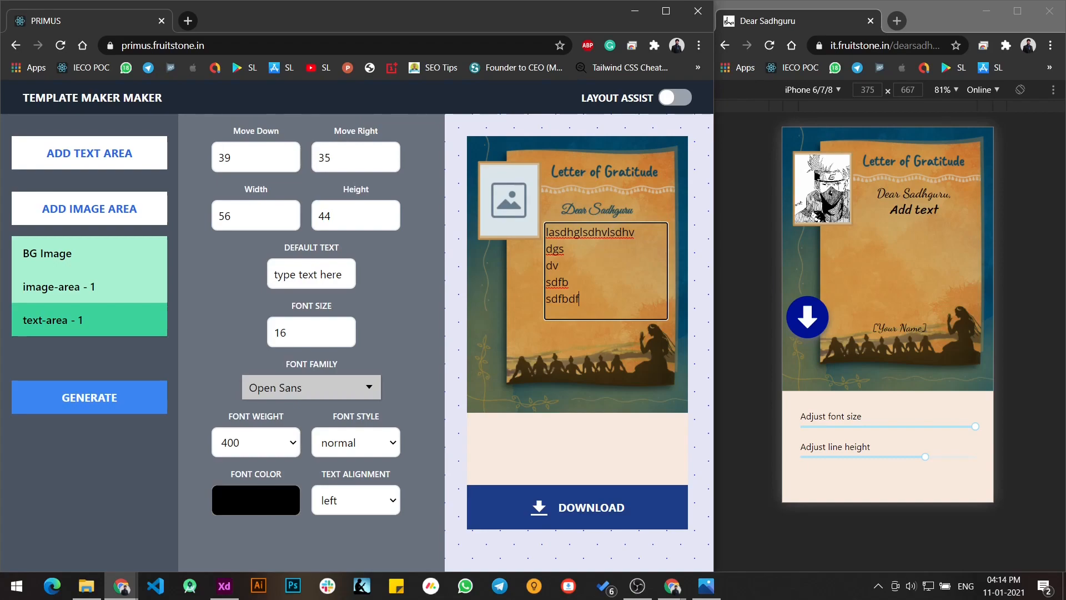
click(517, 281)
drag(595, 303, 516, 227)
key(BackSpace)
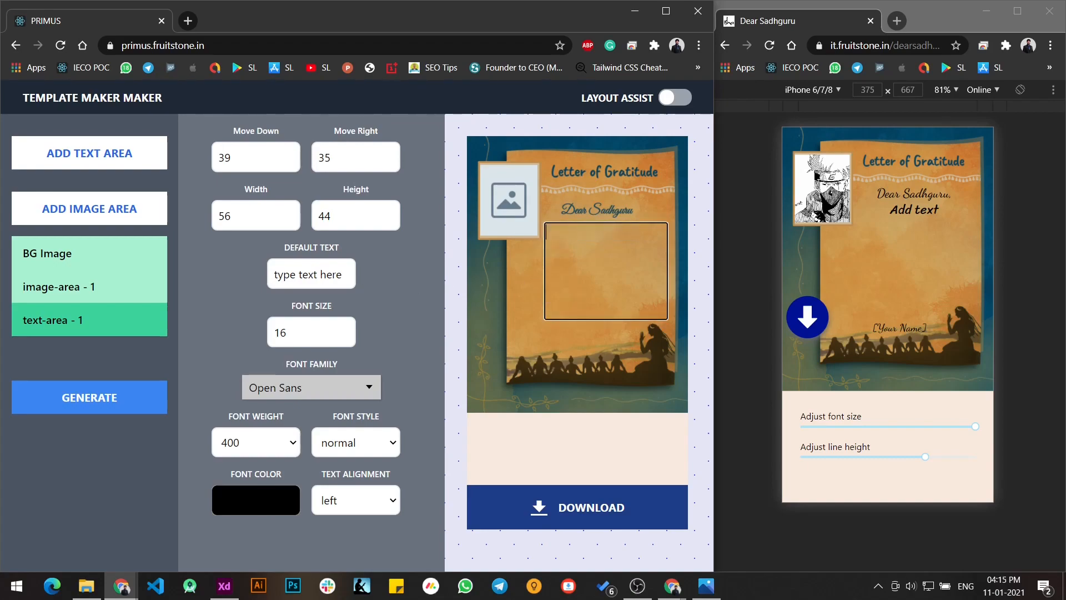
- Replace the text area's default text with "Type you letter here"
click(320, 274)
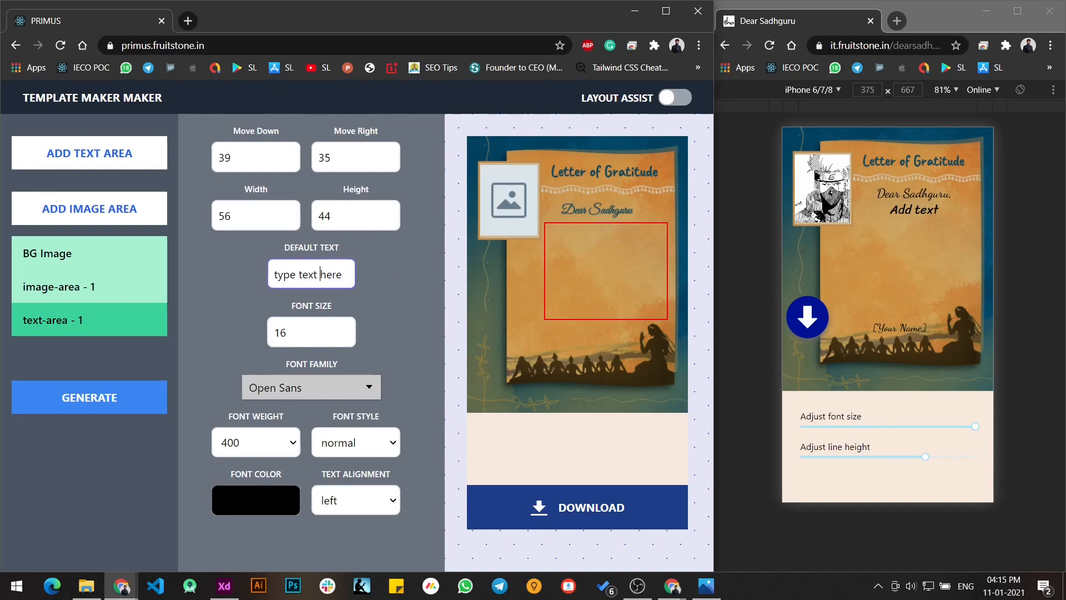
click(489, 317)
triple_click(309, 275)
text(Type you letter here)
click(464, 389)
- Set the text area's font size to 14
click(311, 332)
click(349, 337)
click(349, 337)
click(349, 337)
click(349, 328)
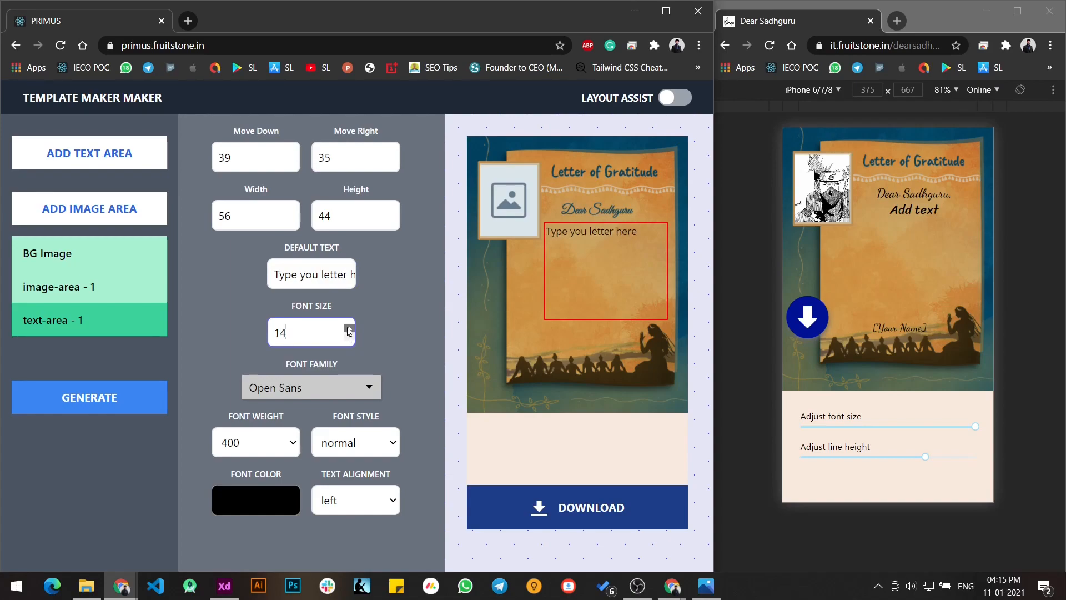
- Set the text area's font family to Alfa Slab One
click(363, 389)
scroll(332, 448, down, 6)
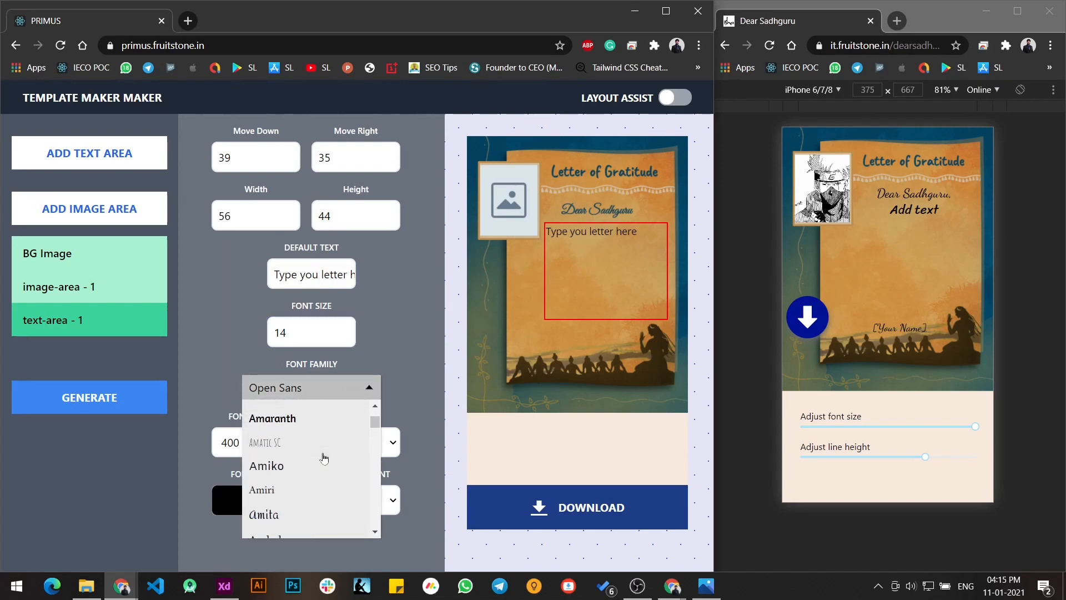
click(314, 482)
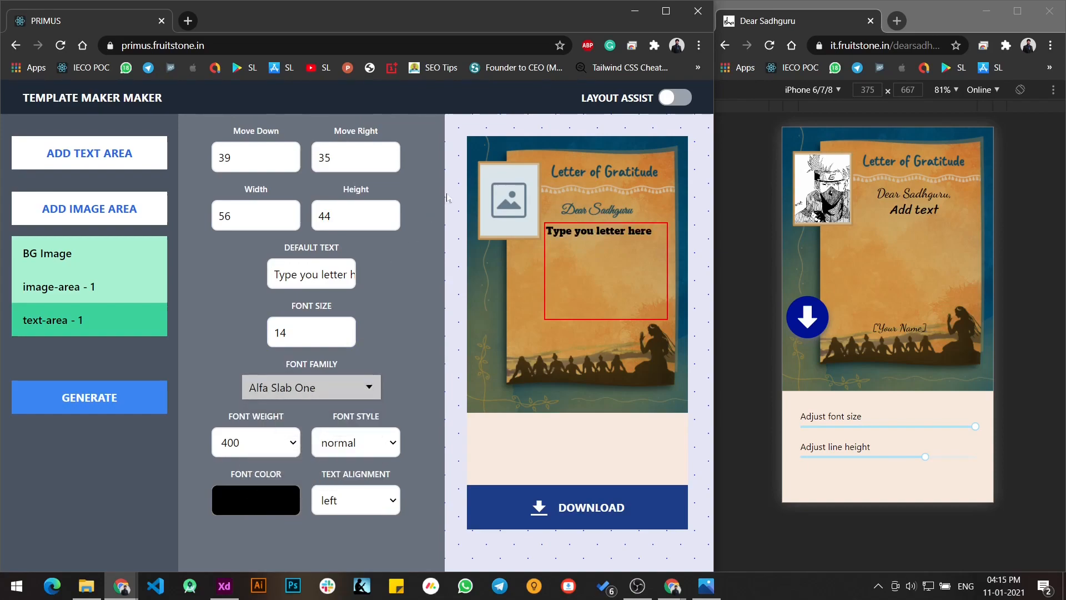
- Search for "google fonts" in a new browser tab and open the Google Fonts site
click(188, 21)
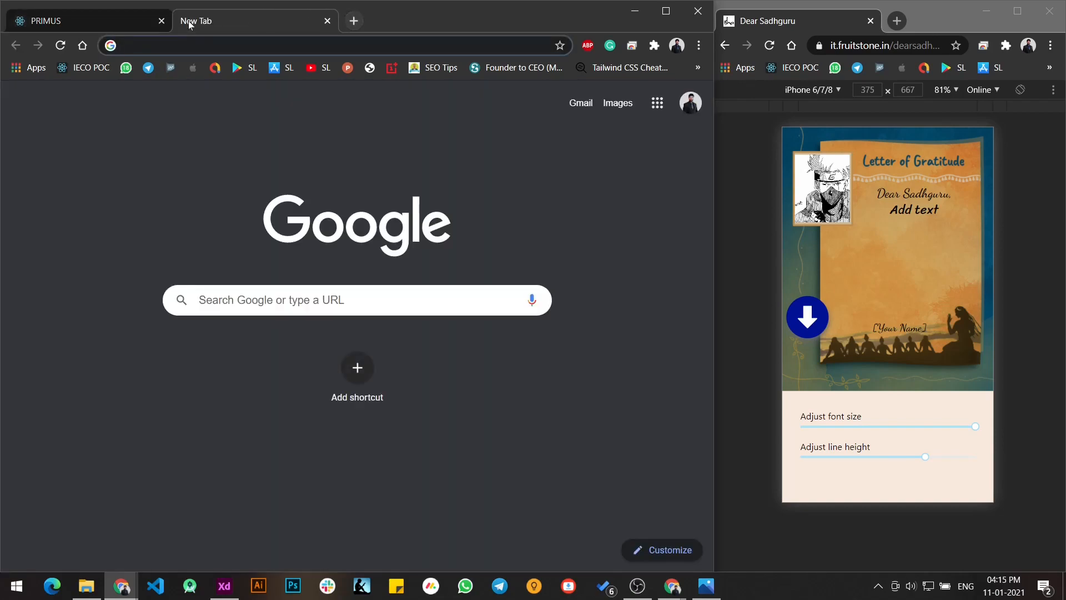
text(goog)
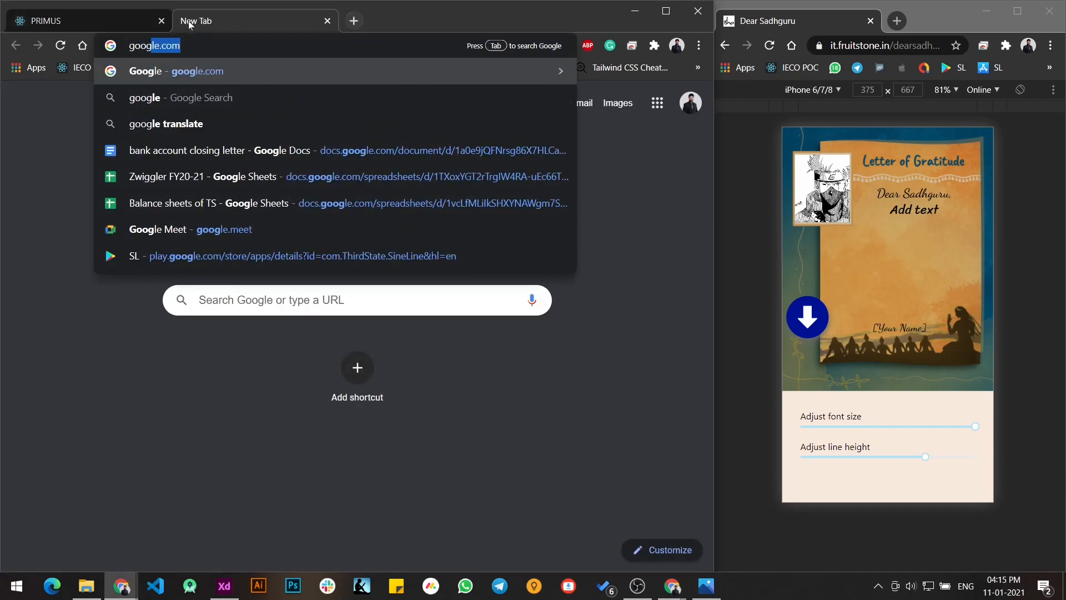
key(BackSpace)
key(BackSpace)
key(BackSpace)
key(BackSpace)
key(BackSpace)
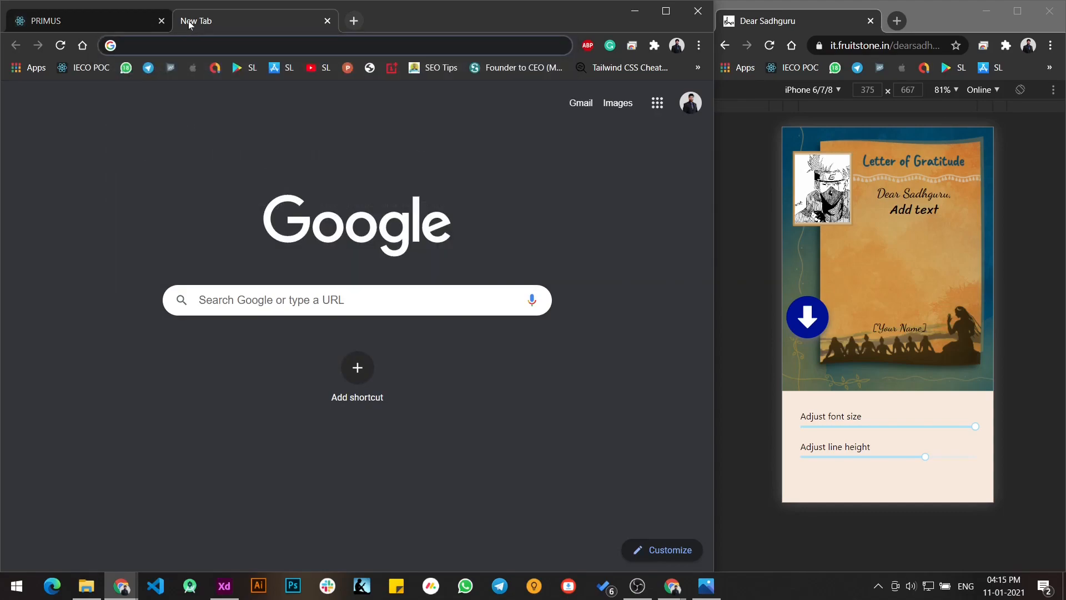
text(goo)
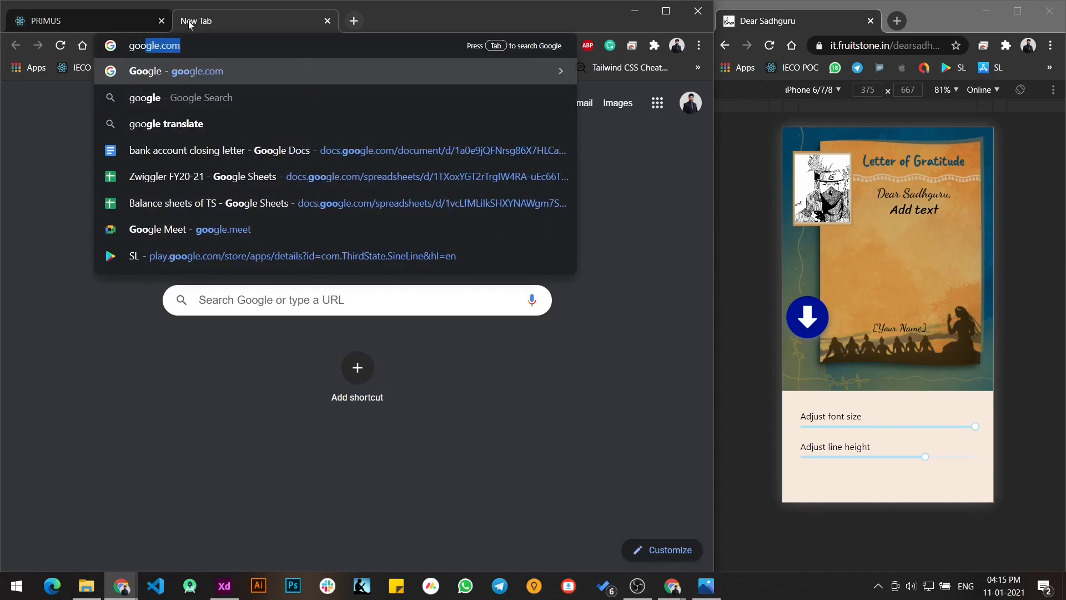
text(gle font)
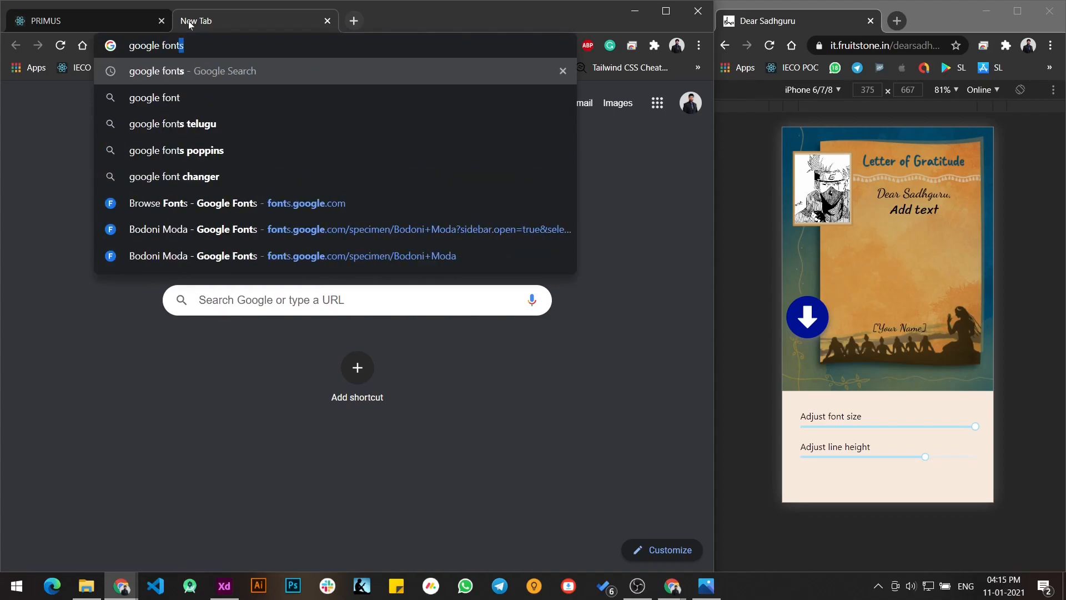
key(Return)
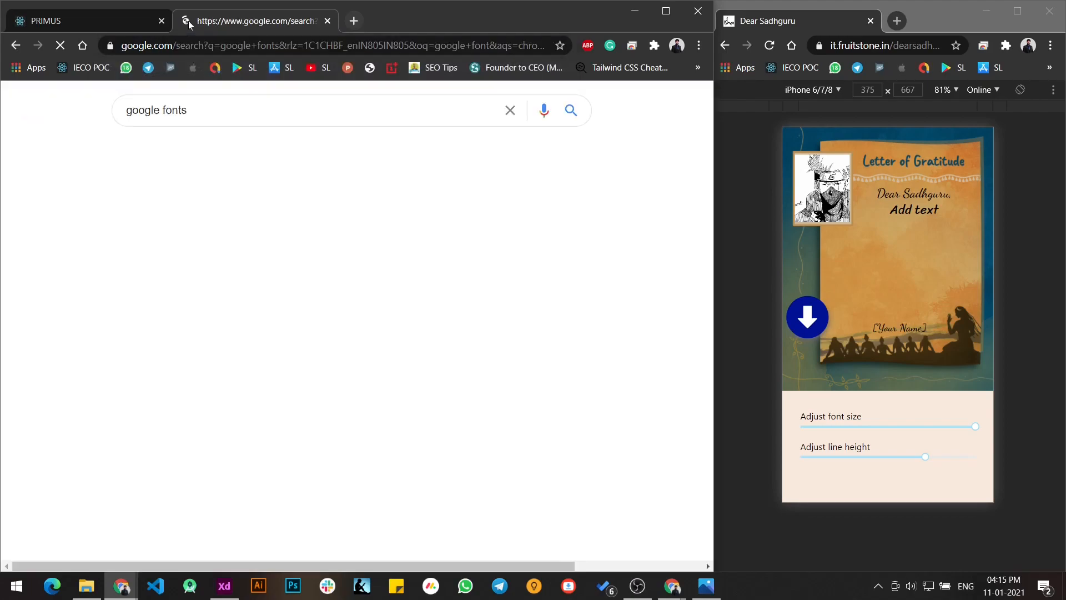
click(164, 215)
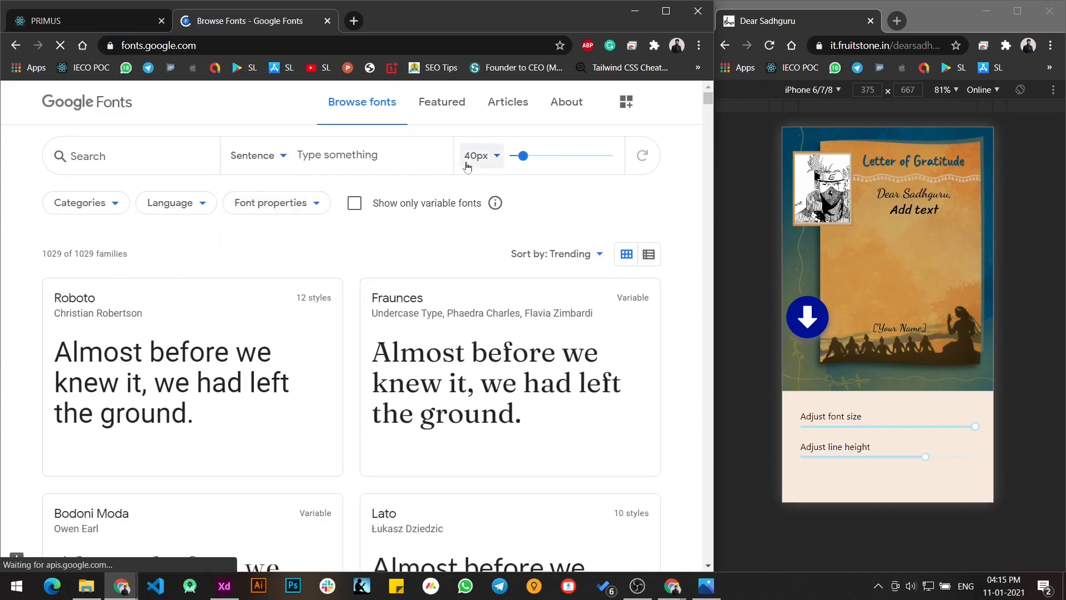
- Browse the font families in the Google Fonts catalogue
scroll(234, 377, down, 4)
scroll(234, 377, up, 5)
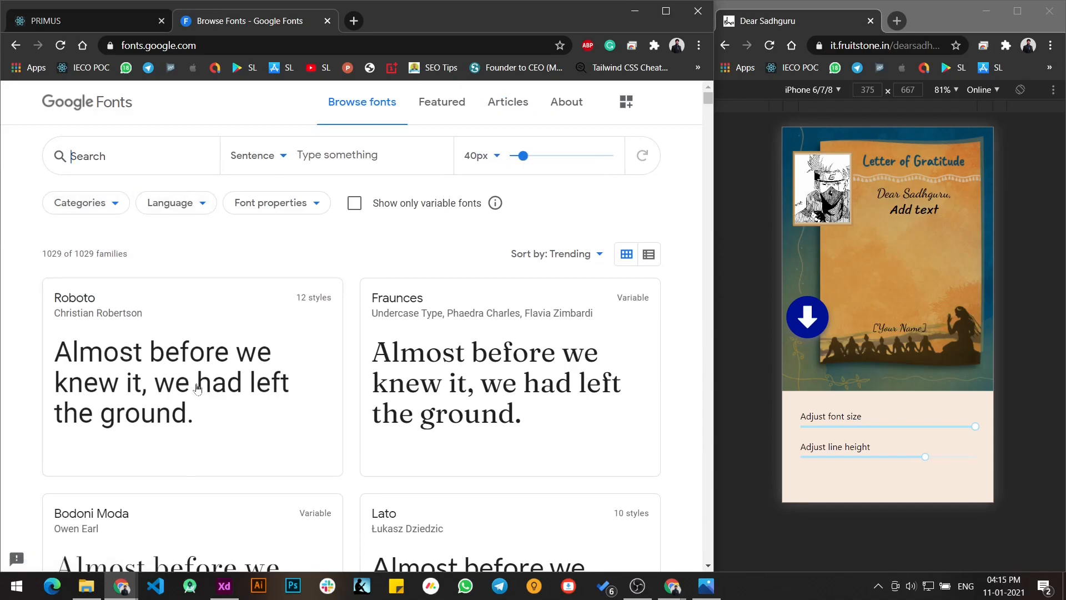
scroll(219, 385, down, 15)
scroll(220, 384, down, 7)
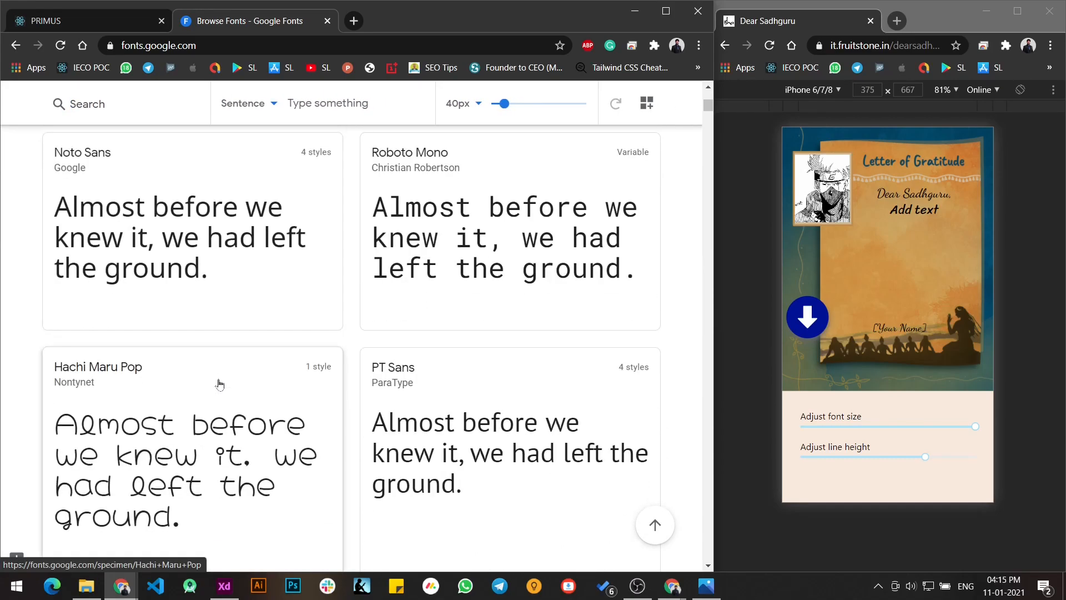
scroll(248, 378, up, 6)
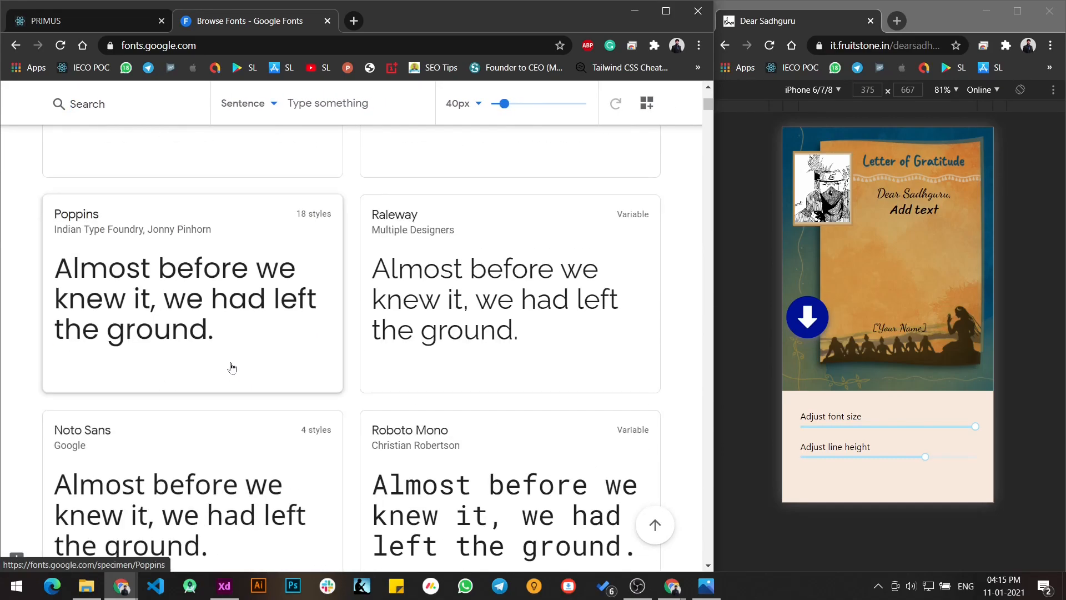
scroll(231, 369, up, 6)
scroll(208, 357, down, 4)
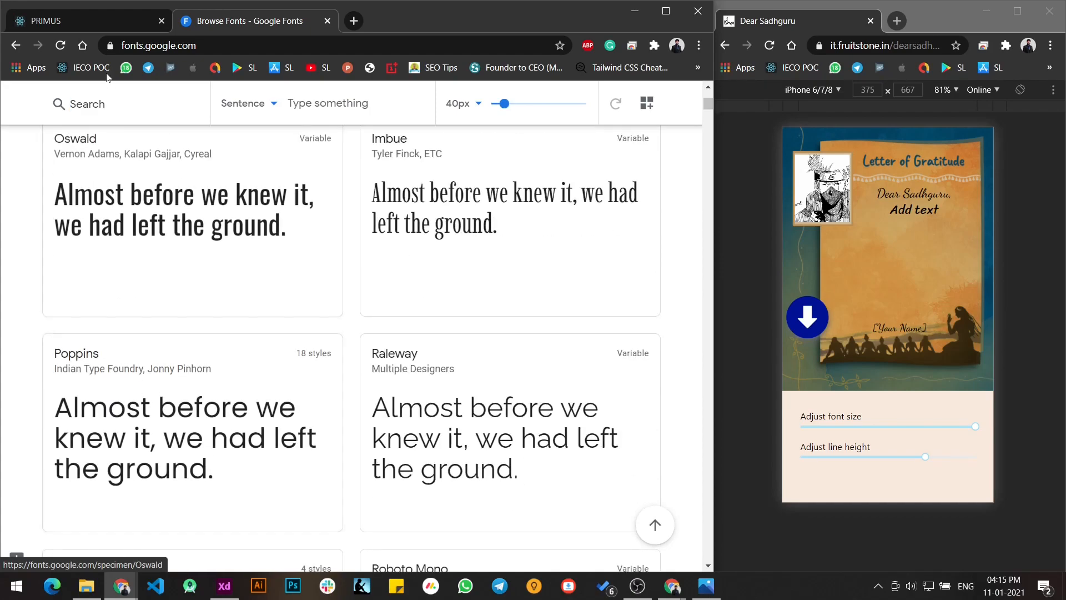
- Return to the template and set the text area's font family to Poppins and its font weight to 600
click(98, 21)
click(295, 388)
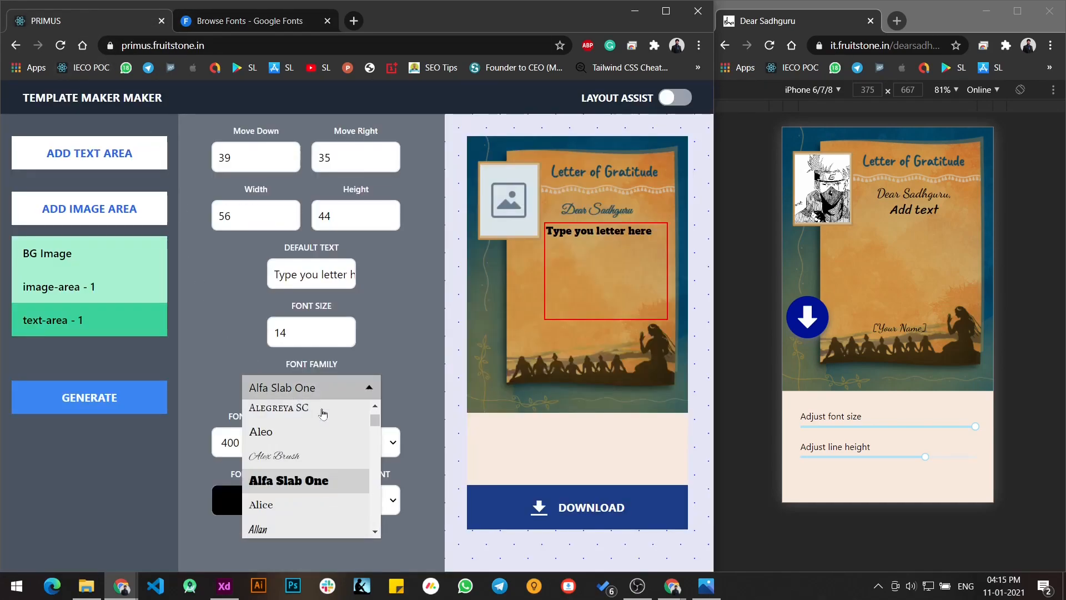
drag(375, 423, 370, 486)
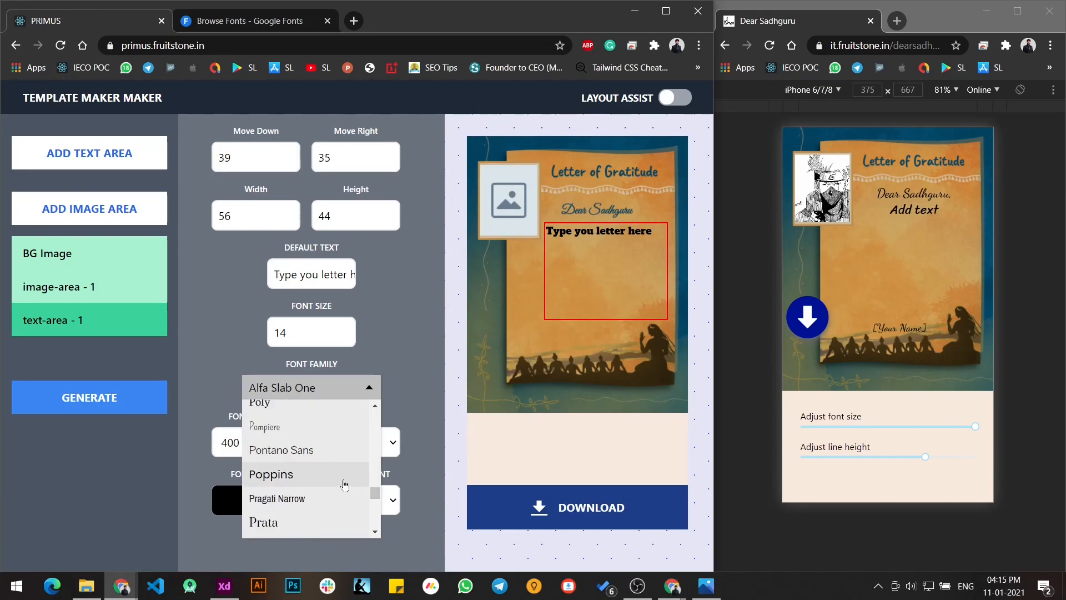
click(345, 477)
click(593, 230)
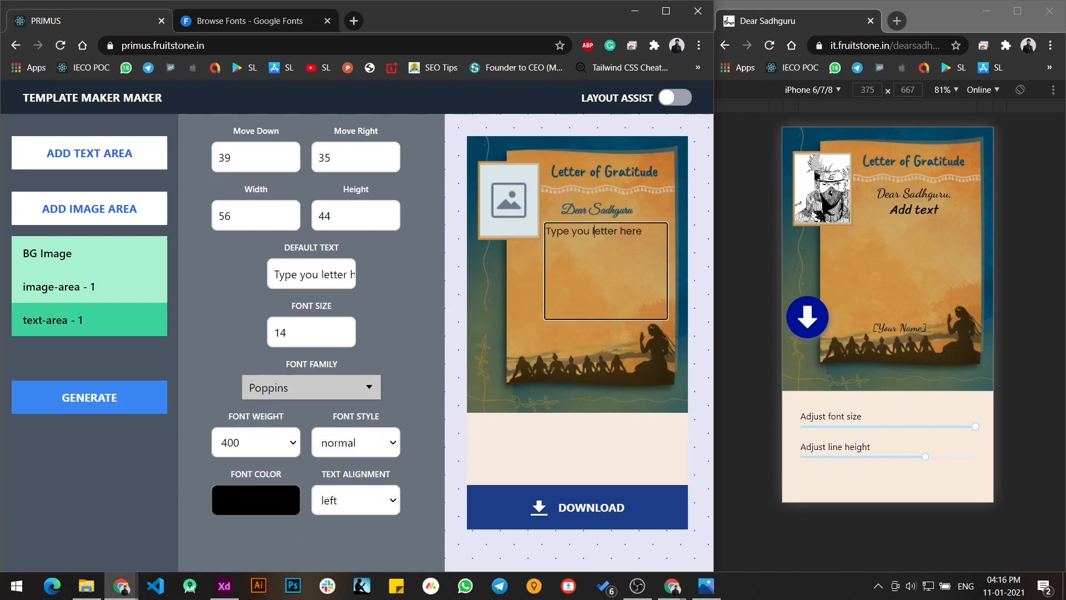
click(255, 444)
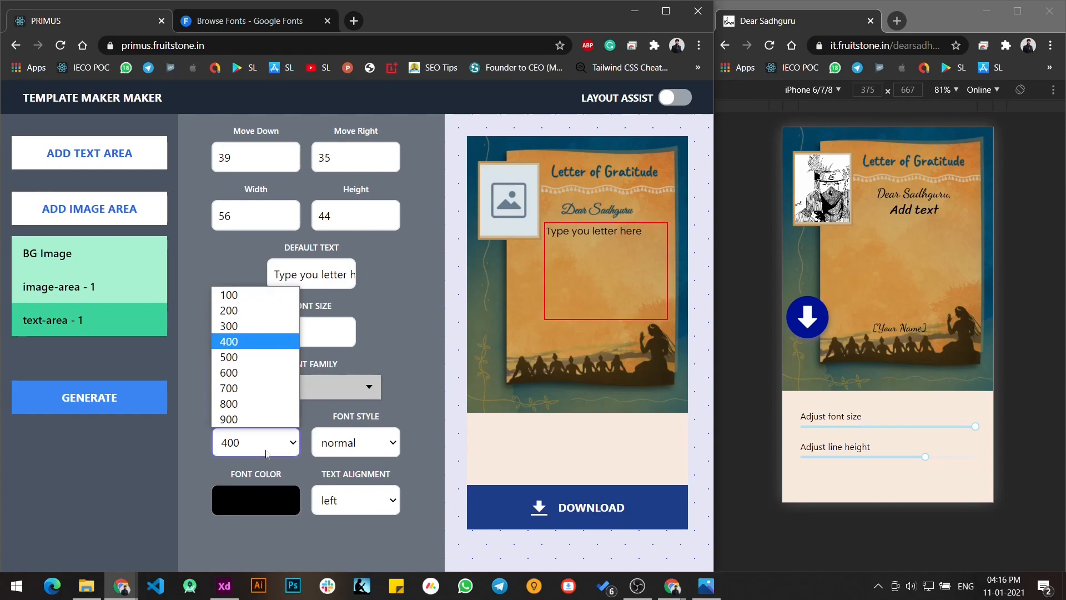
click(241, 371)
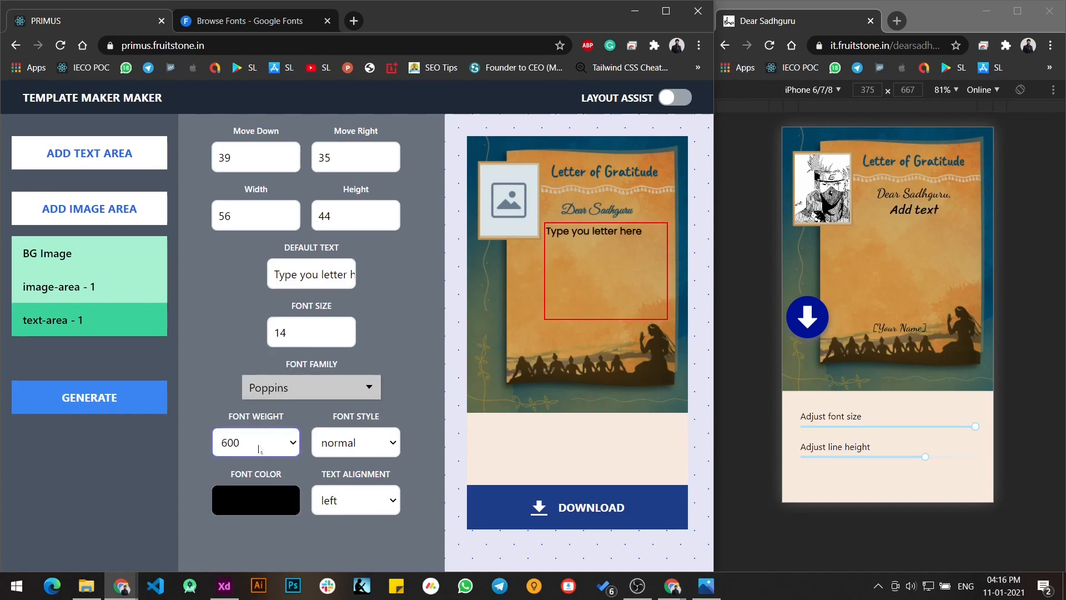
- Try lighter and heavier font weights between 100 and 900 on the Poppins text area, ending at 600
click(250, 438)
click(254, 388)
click(266, 440)
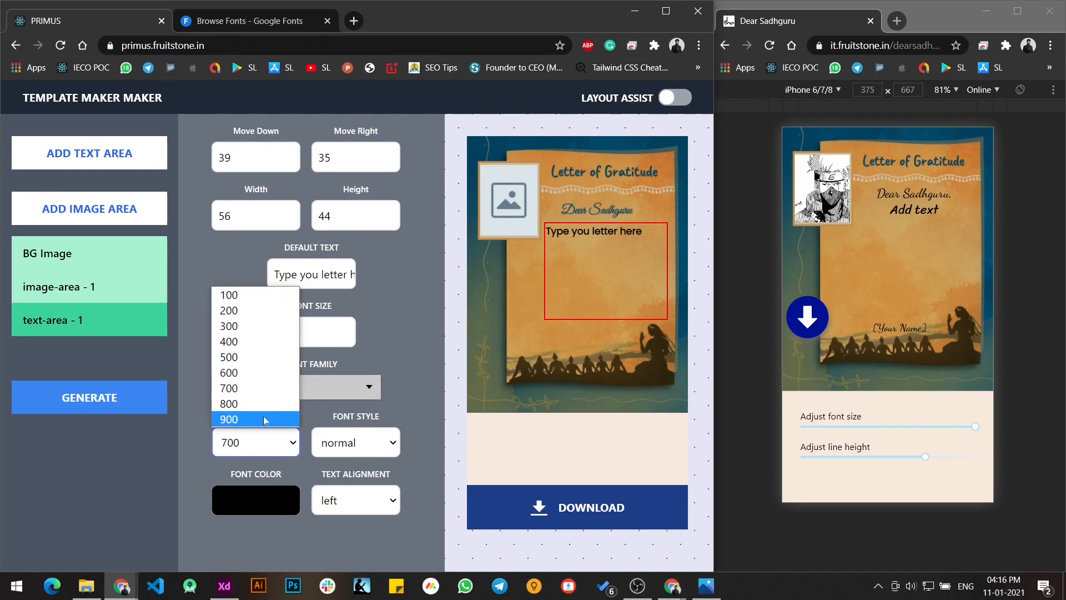
click(261, 418)
click(258, 448)
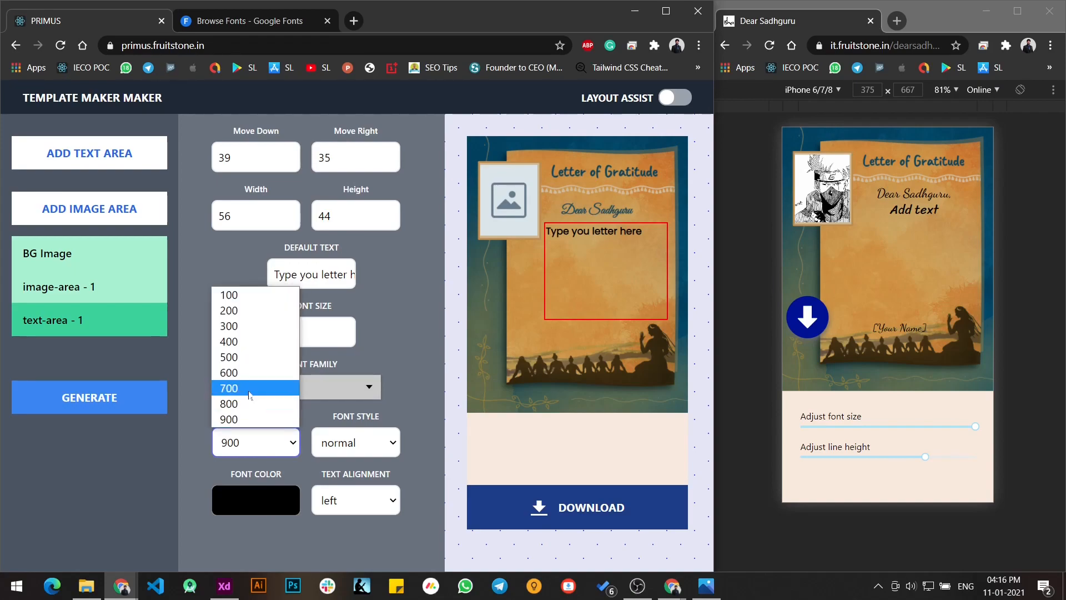
click(258, 362)
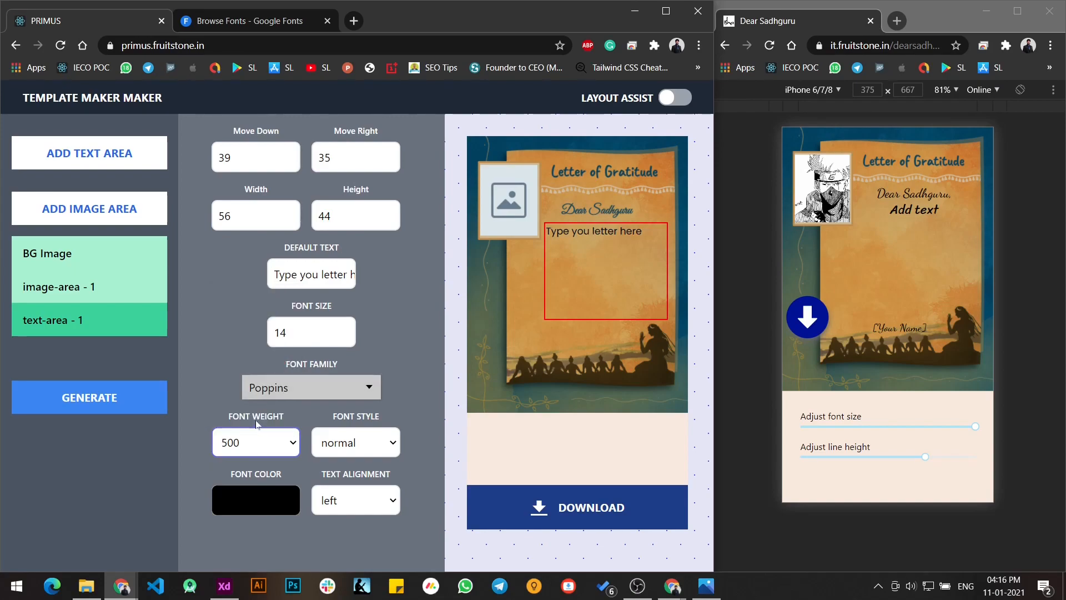
click(263, 441)
click(255, 323)
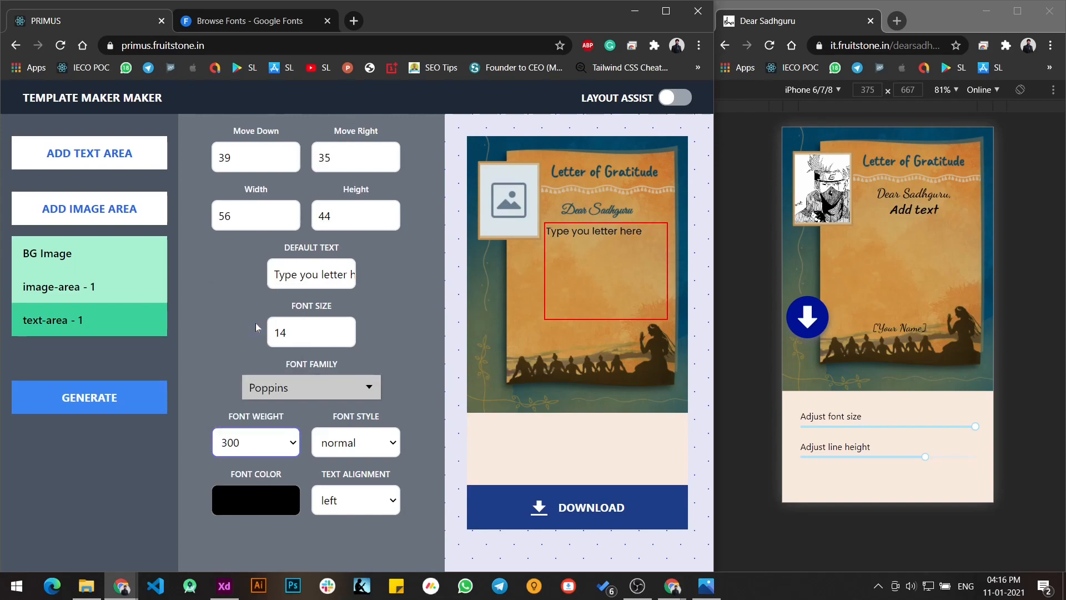
click(265, 447)
click(272, 300)
click(261, 443)
click(265, 361)
click(267, 442)
click(259, 377)
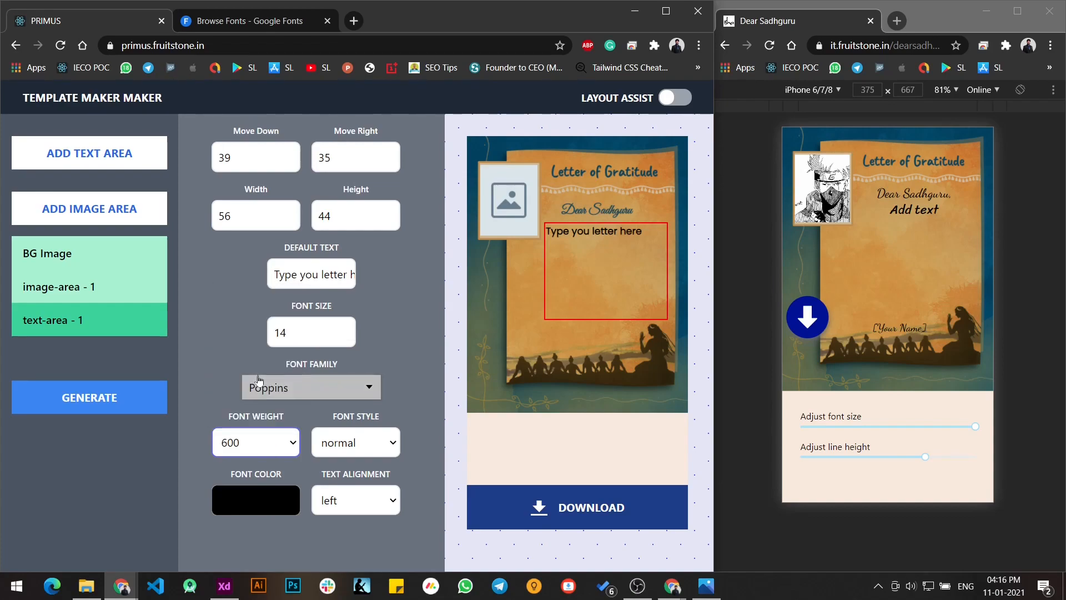
- Open the Poppins family on Google Fonts and examine its available styles
click(245, 22)
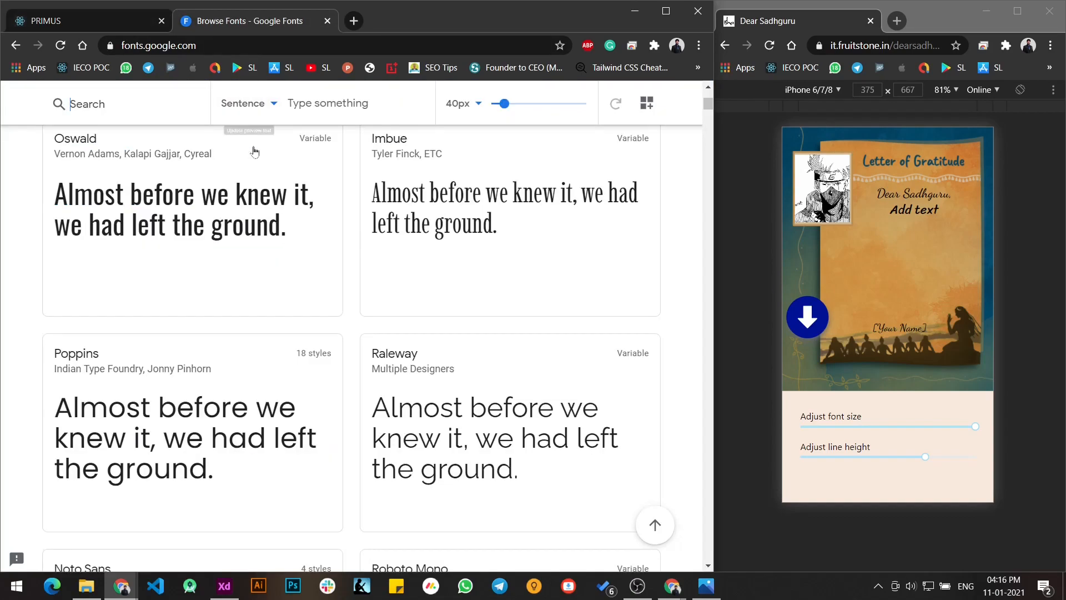
click(168, 424)
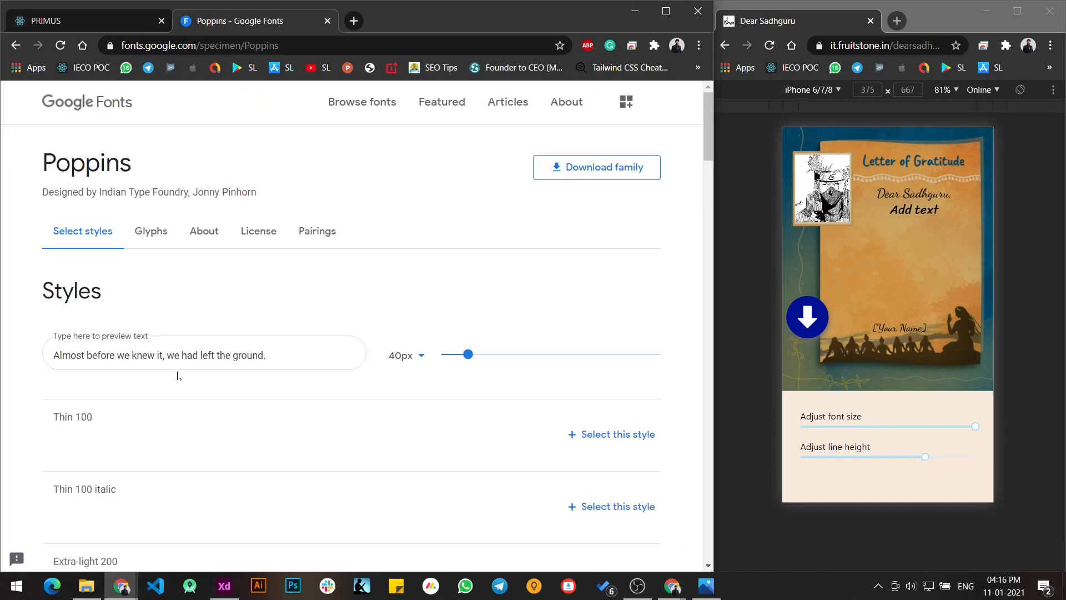
scroll(62, 278, down, 2)
scroll(61, 296, down, 4)
scroll(125, 436, down, 9)
scroll(159, 388, down, 1)
scroll(159, 449, up, 12)
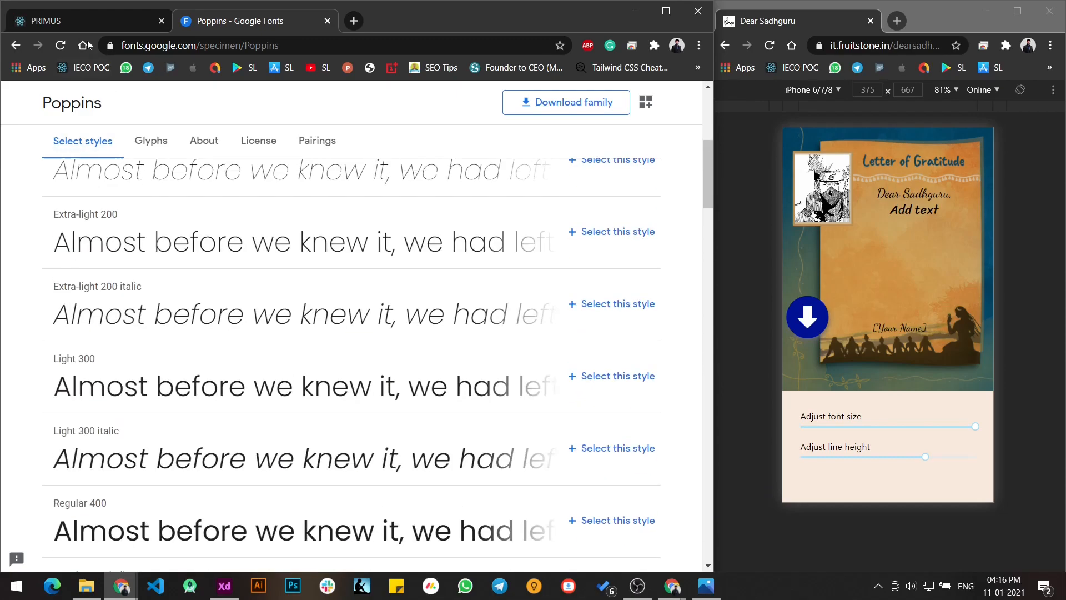
- Compare the template's font weight setting with the Poppins weights listed on Google Fonts
click(106, 21)
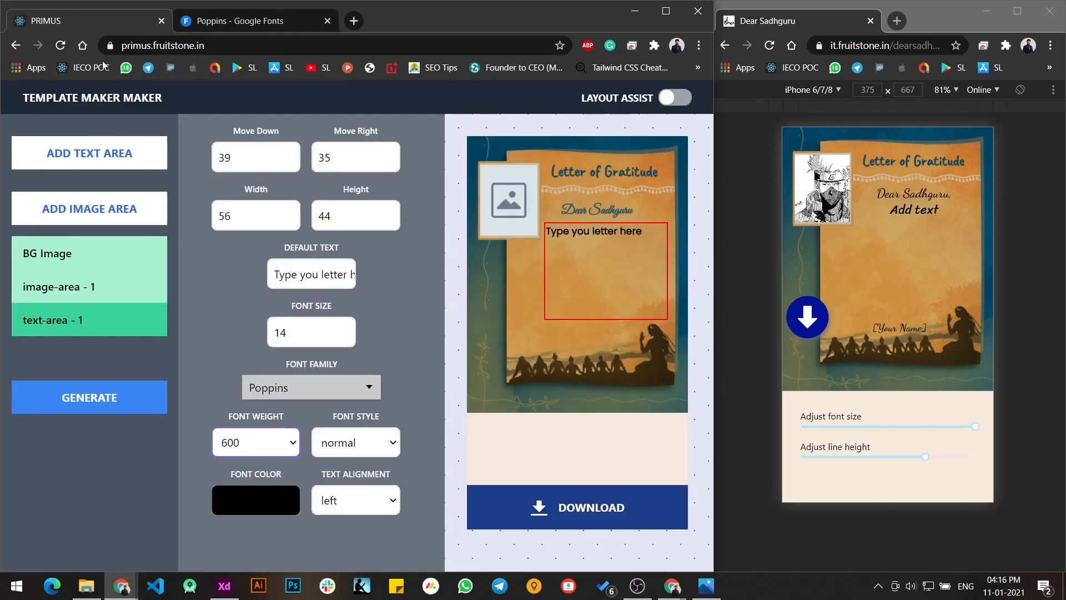
click(244, 21)
scroll(355, 328, up, 6)
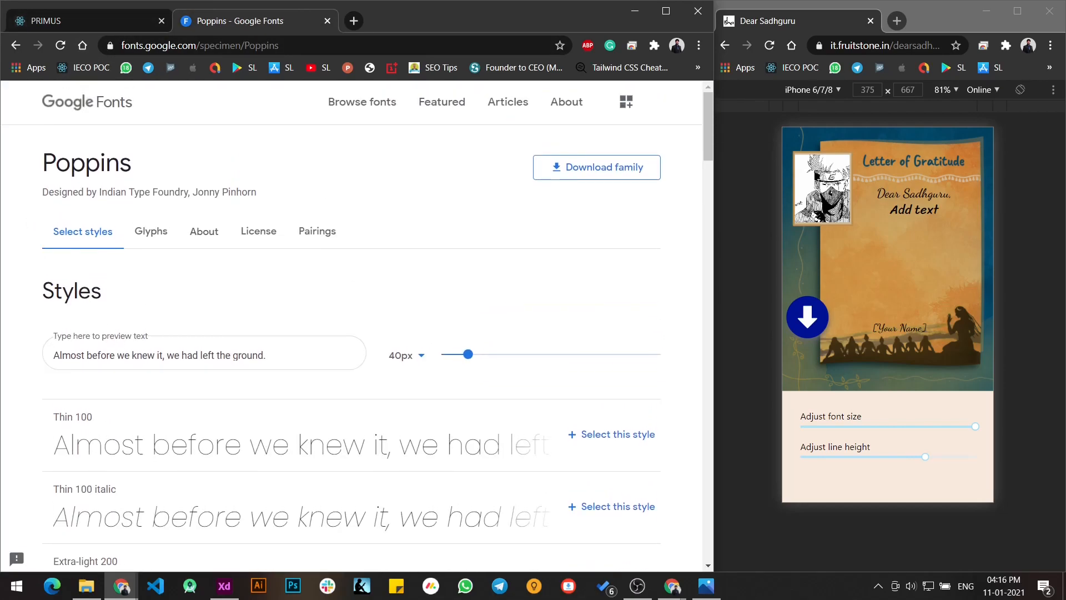
scroll(75, 150, down, 10)
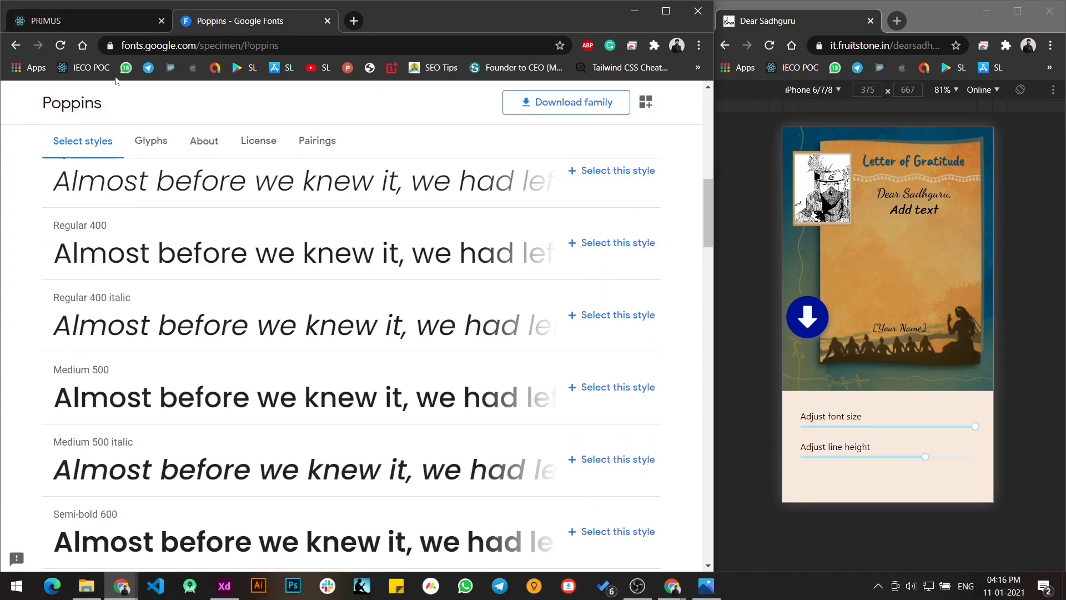
click(106, 22)
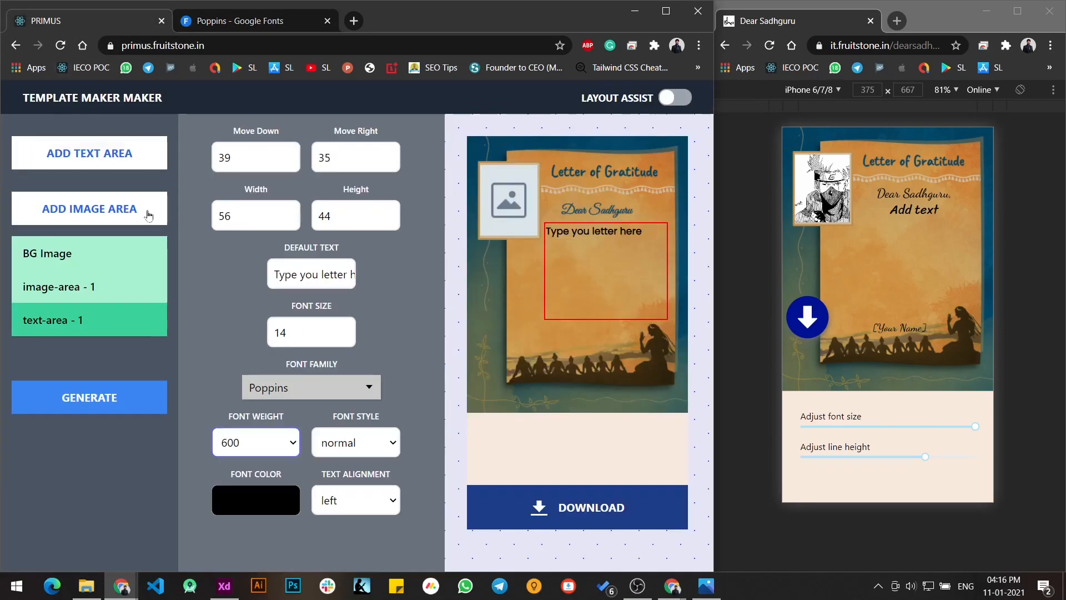
click(251, 22)
scroll(303, 157, up, 6)
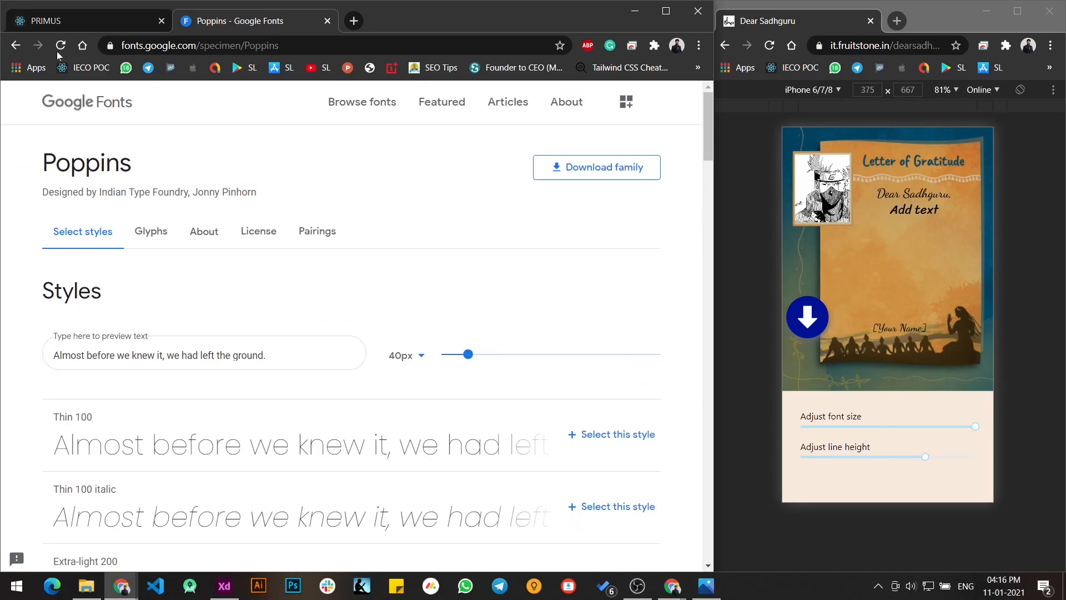
- Search the Google Fonts catalogue for "roboto", open the Roboto family and examine its weights and italic styles
click(16, 45)
scroll(351, 130, up, 10)
scroll(350, 129, up, 2)
click(655, 525)
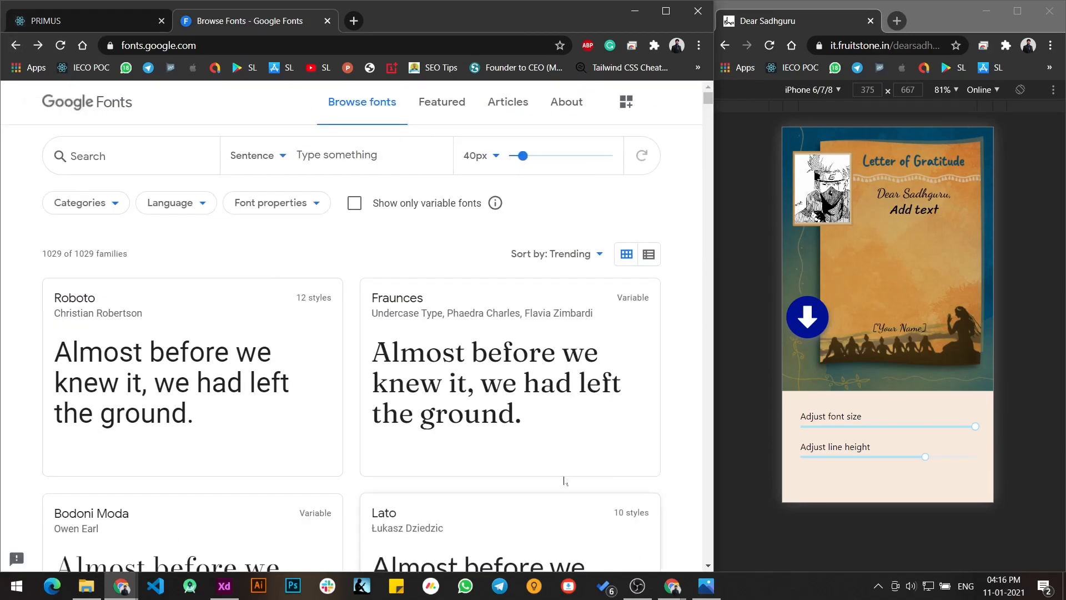
click(167, 166)
text(roboto)
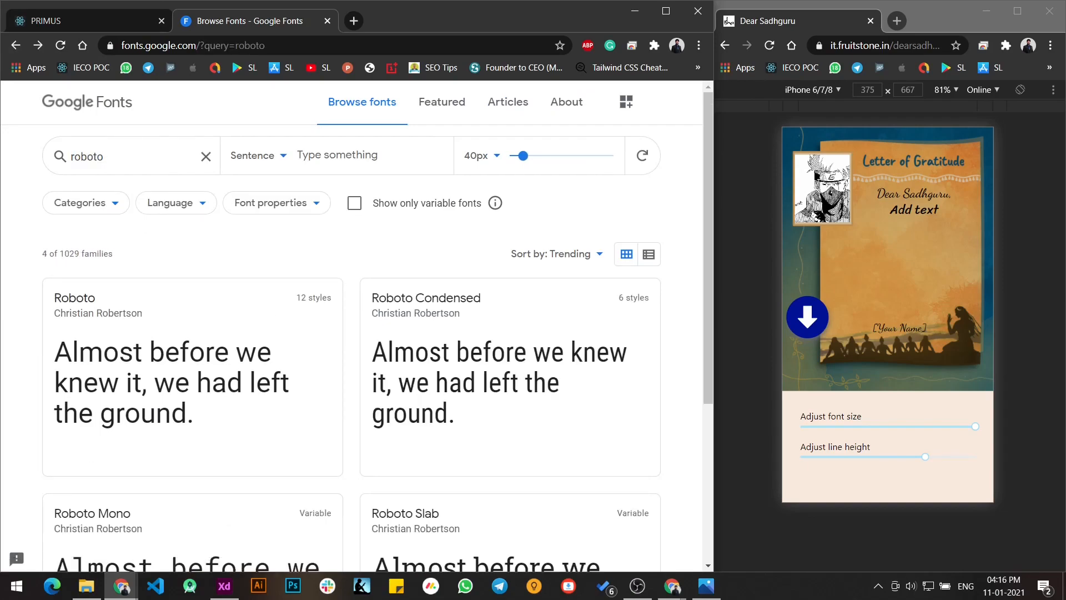
click(139, 317)
scroll(152, 371, down, 12)
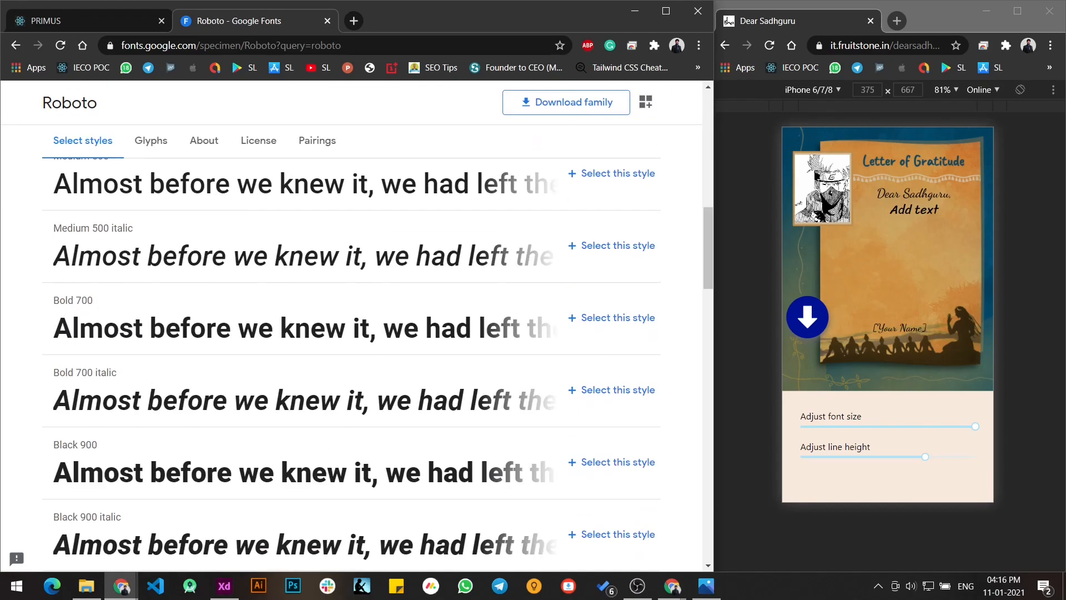
drag(109, 228, 97, 229)
drag(76, 301, 94, 303)
click(125, 306)
- Return to the template and set the text area's font family to Roboto
click(98, 19)
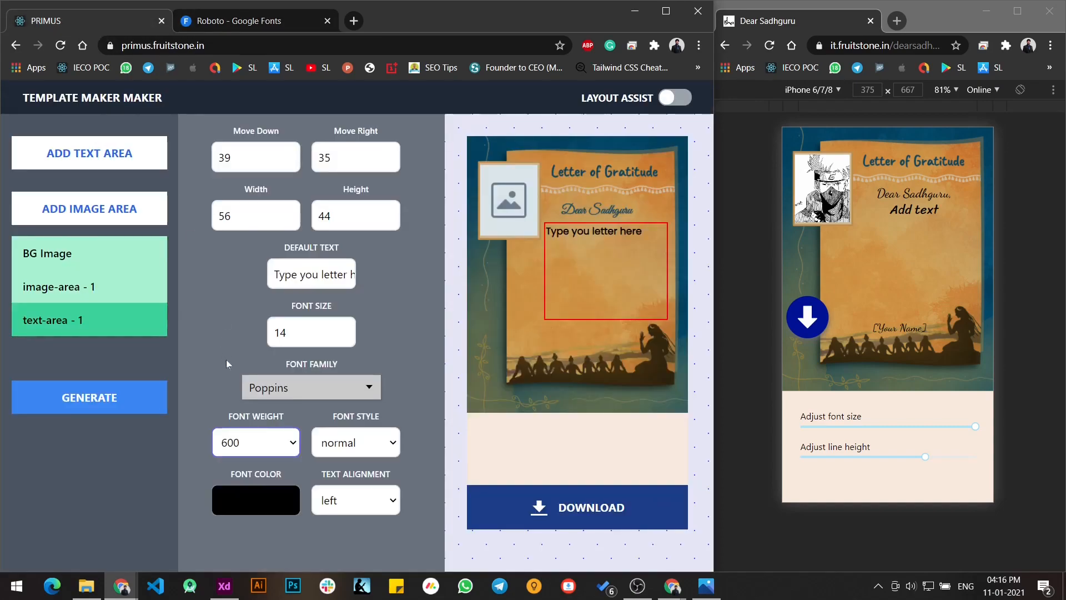
click(285, 383)
scroll(376, 495, down, 1)
drag(377, 495, 379, 502)
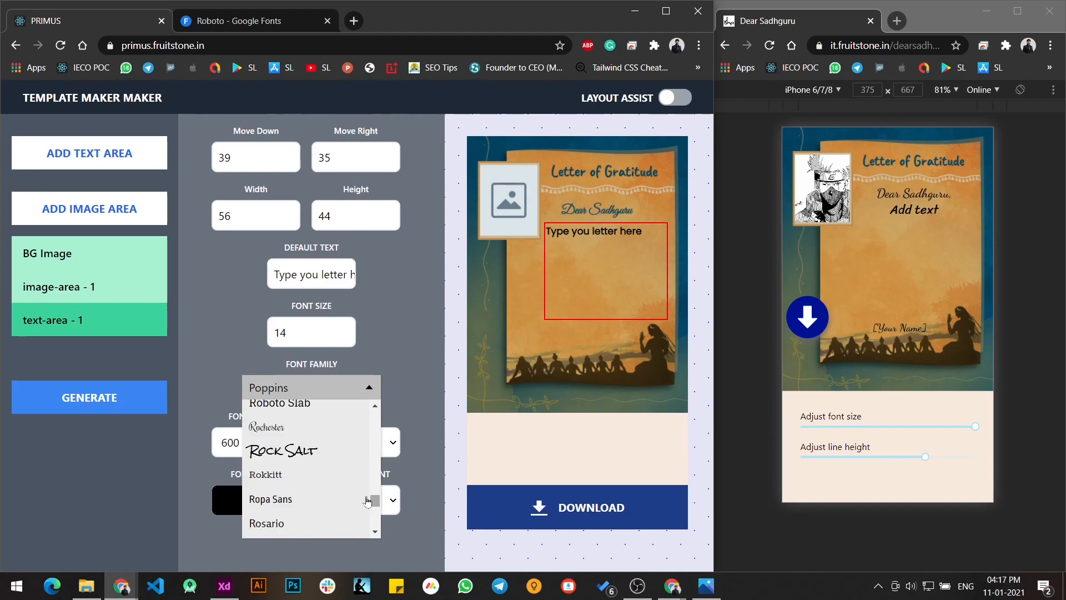
scroll(306, 469, up, 2)
scroll(306, 469, up, 2)
click(307, 466)
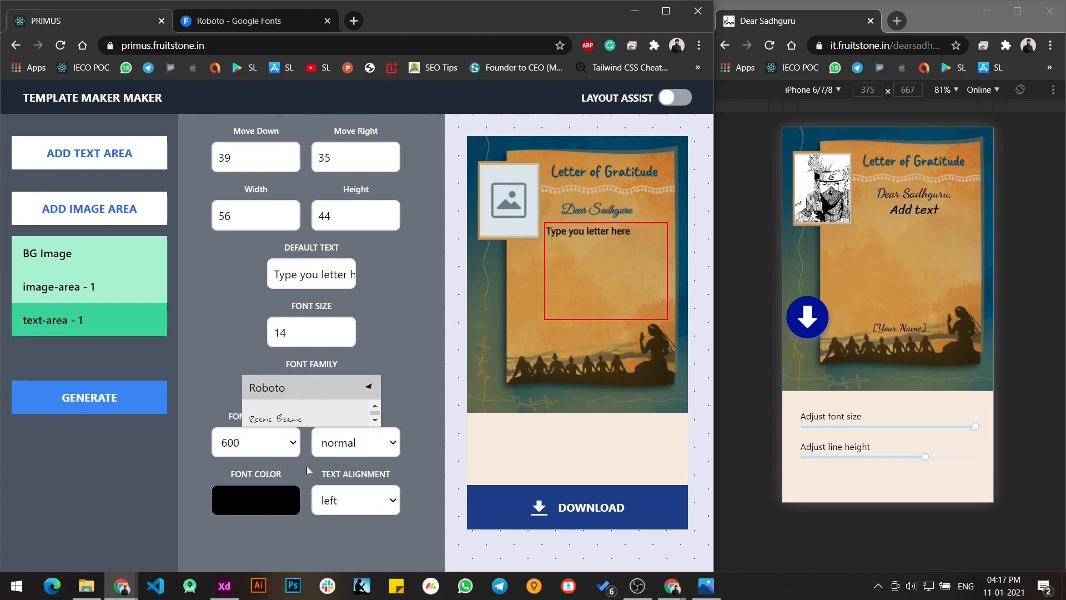
- Set the Roboto text's font weight to 500 and check it against the weights listed on Google Fonts
click(260, 442)
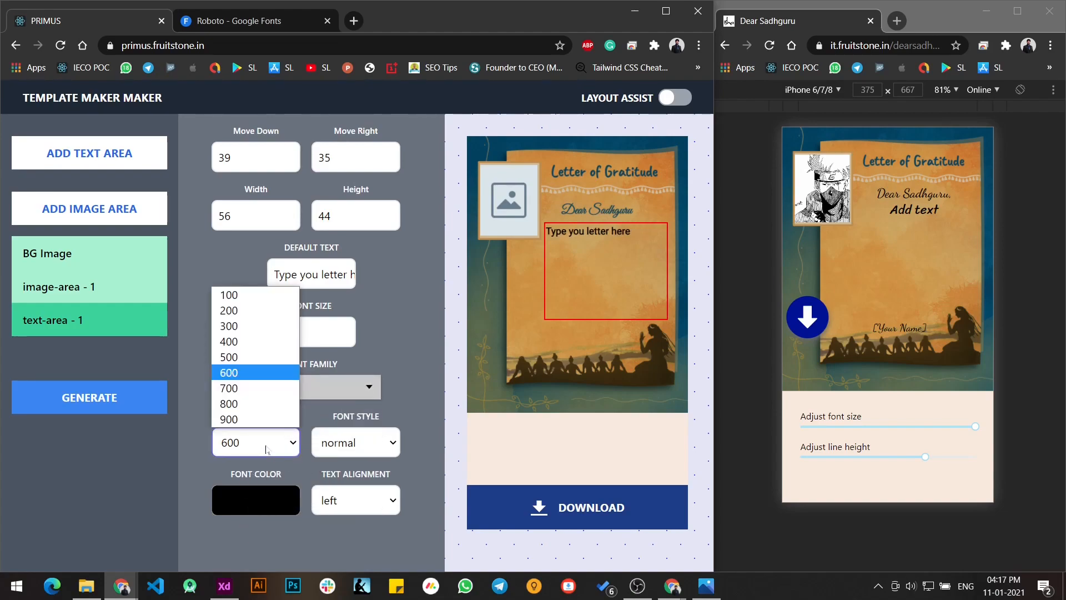
click(264, 374)
click(278, 443)
click(250, 357)
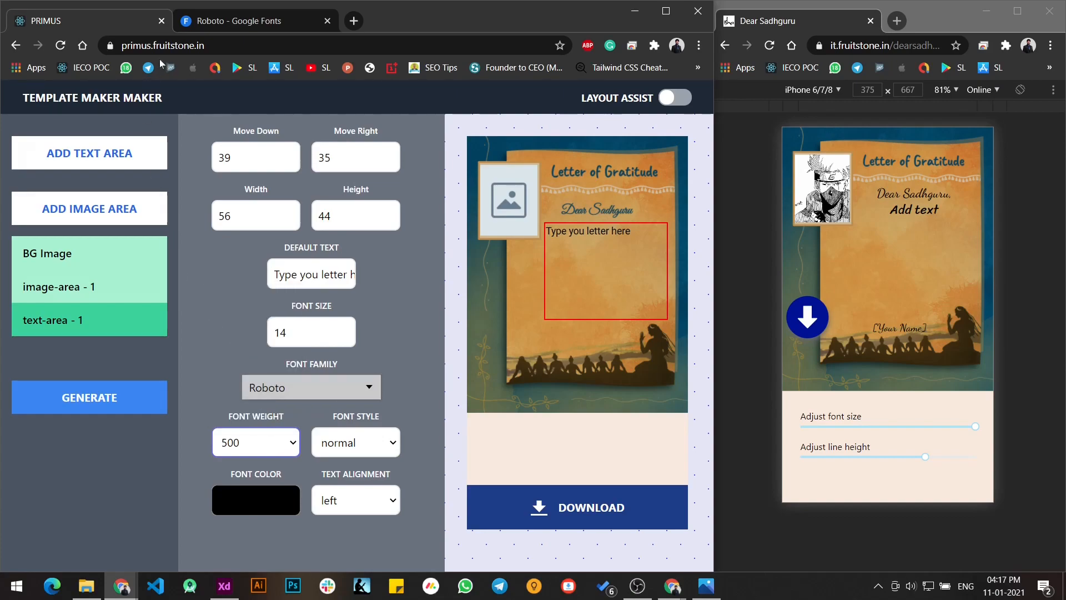
click(209, 23)
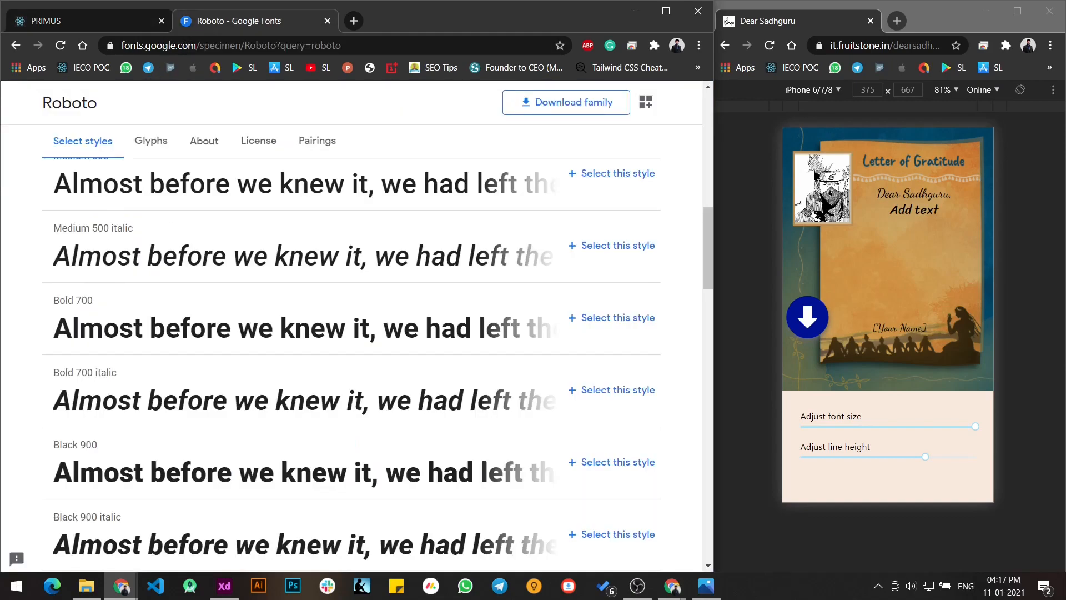
click(98, 21)
- Compare font weights 600 and 700 on the Roboto text and set the weight to 700
click(251, 451)
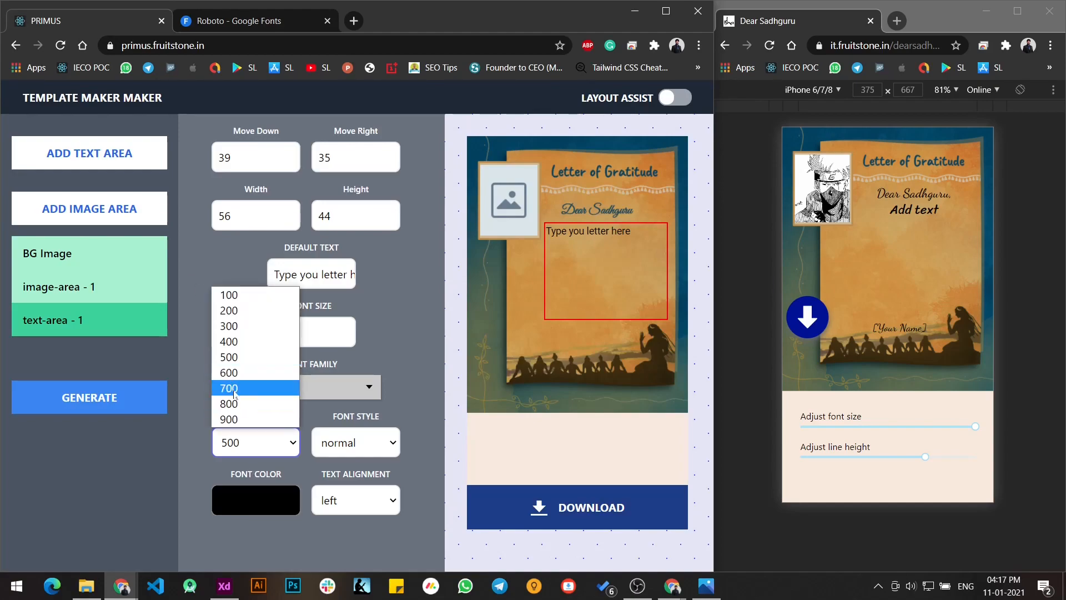
click(234, 392)
click(264, 450)
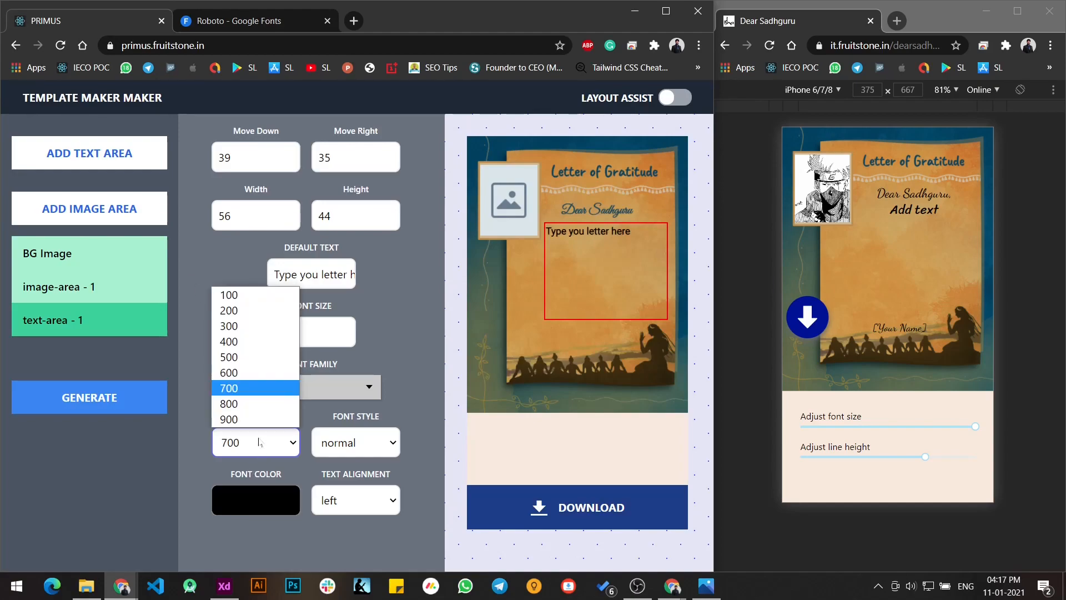
click(238, 371)
click(247, 372)
click(274, 443)
click(252, 388)
- Try the italic font style on the text area and set it back to normal
click(341, 448)
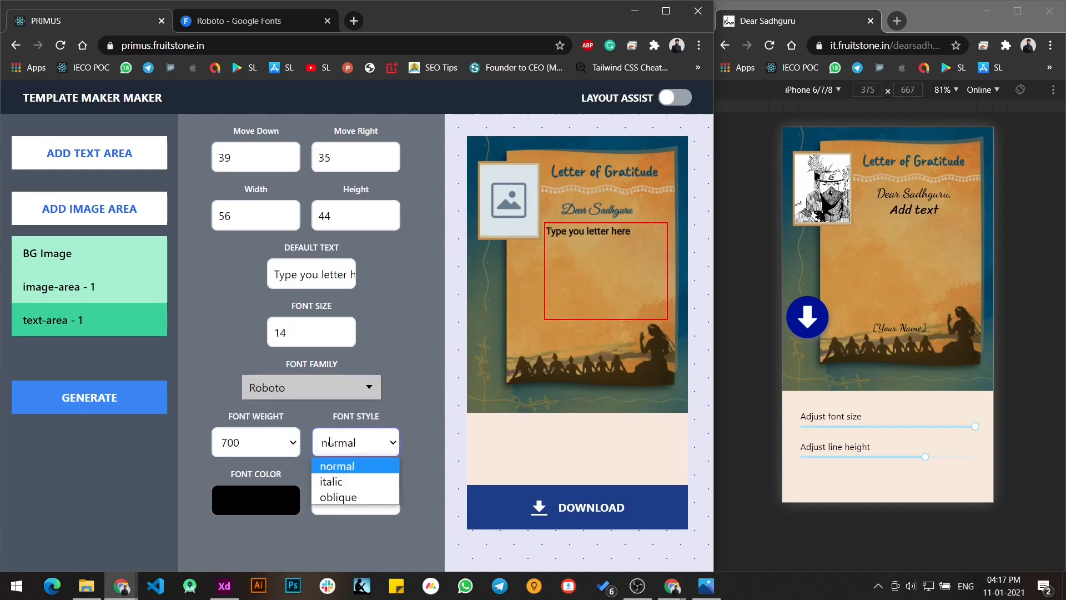
click(360, 480)
click(360, 457)
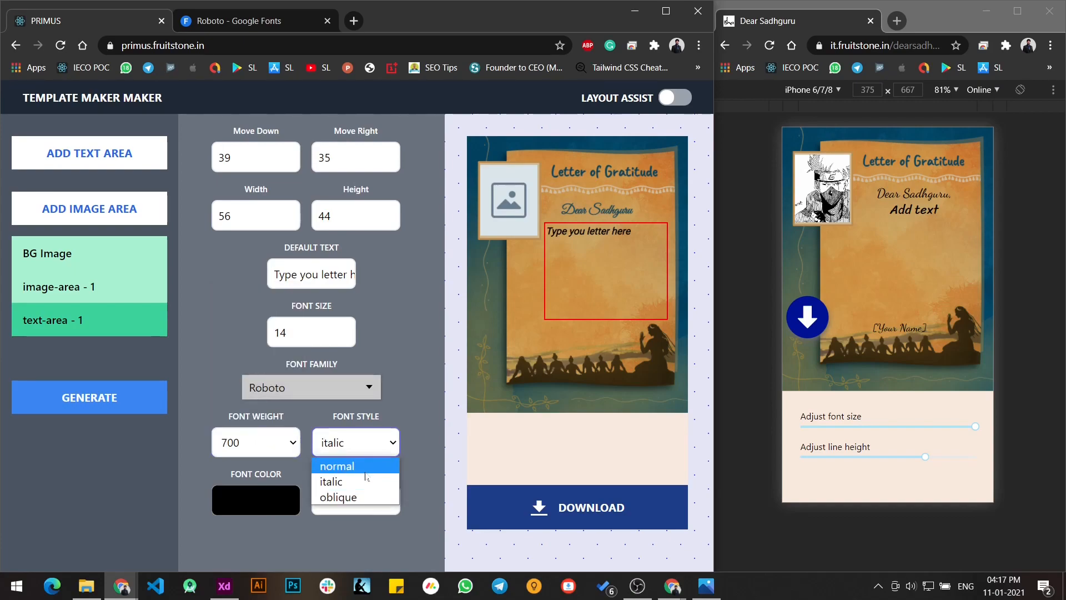
click(358, 464)
- Check the colour of the letter text in the Dear Sadhguru reference using the screen colour picker
click(272, 504)
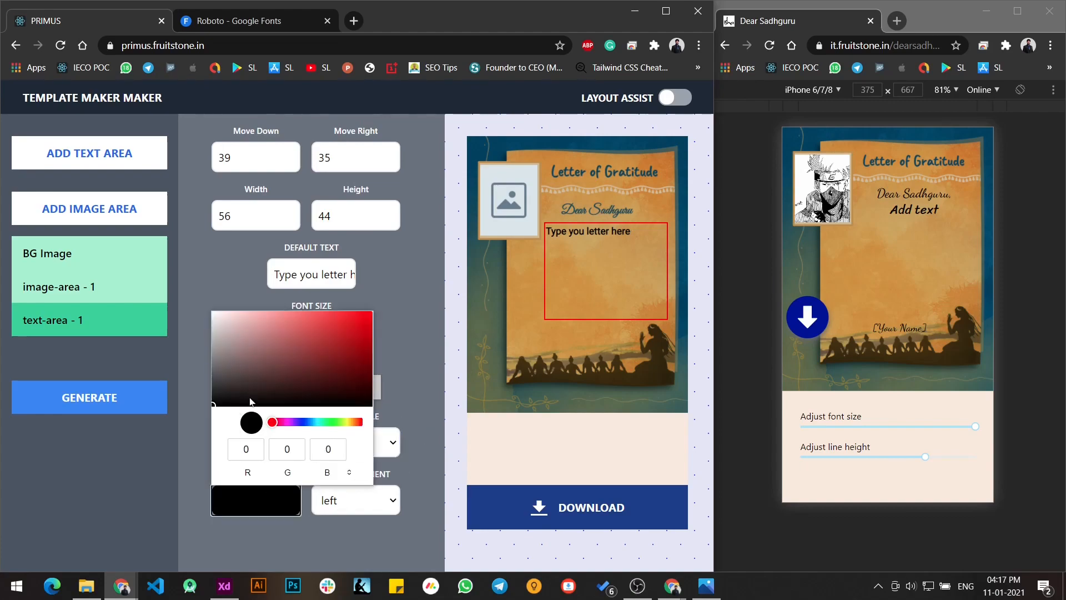
click(405, 375)
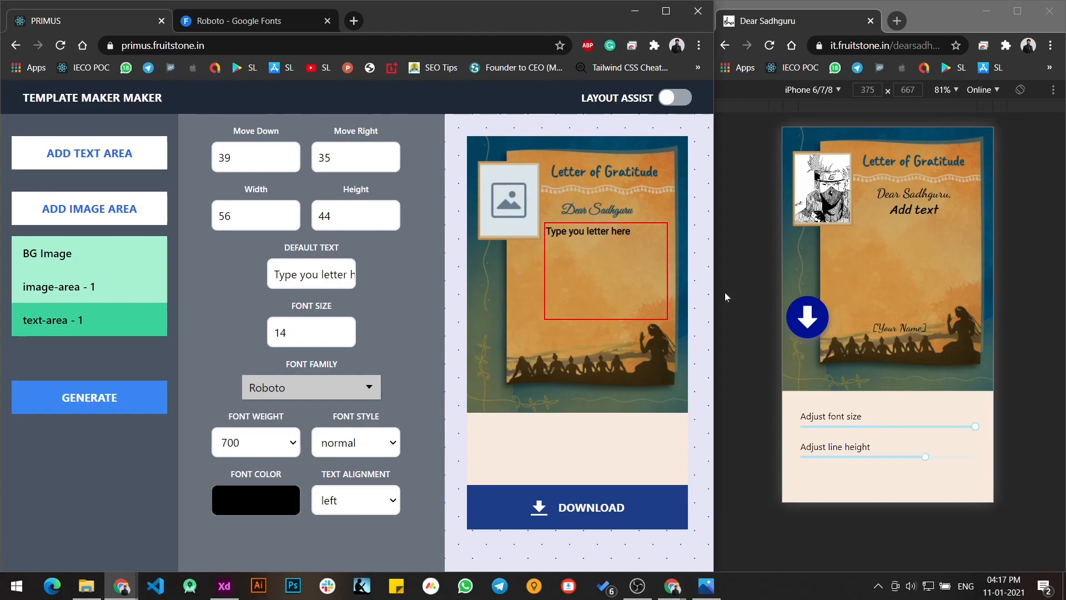
key(super+shift+c)
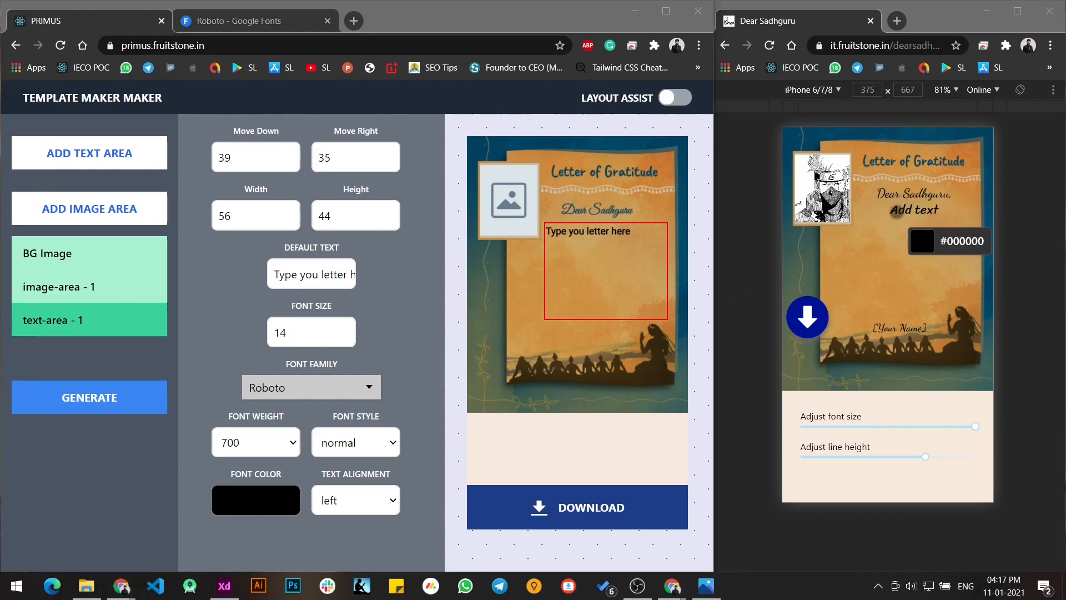
key(Escape)
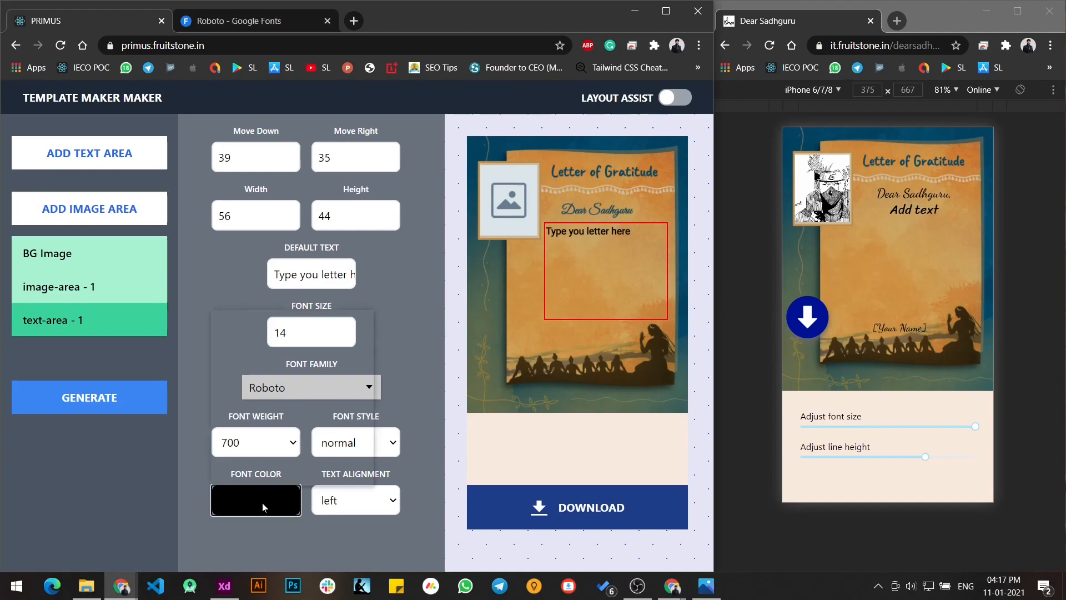
- Try a red font colour on the text area and set it back to black
click(263, 502)
drag(247, 369, 328, 329)
click(393, 289)
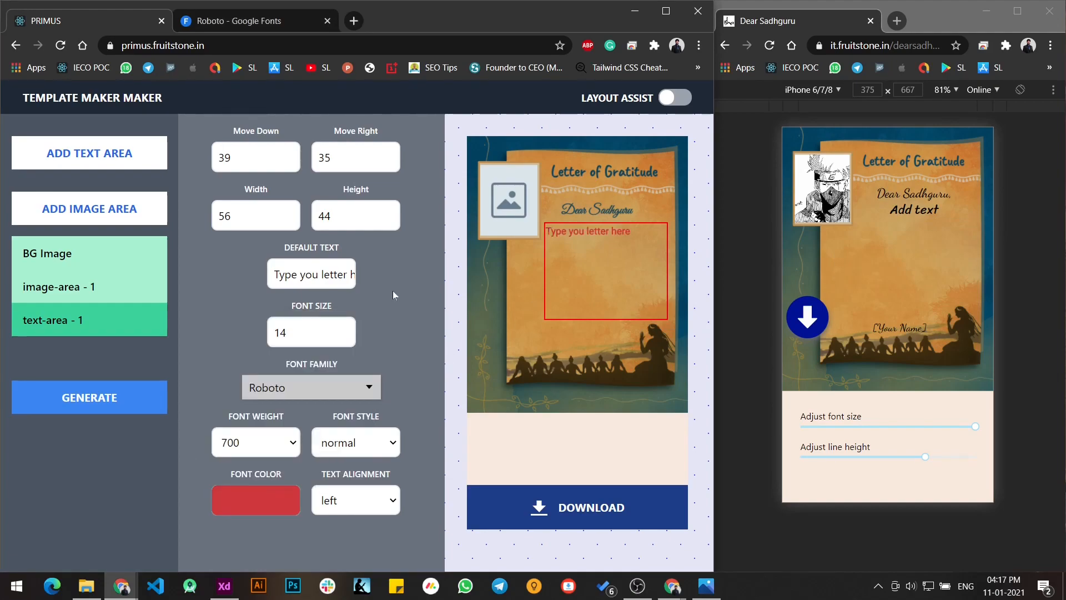
click(254, 498)
drag(223, 389, 187, 411)
click(187, 411)
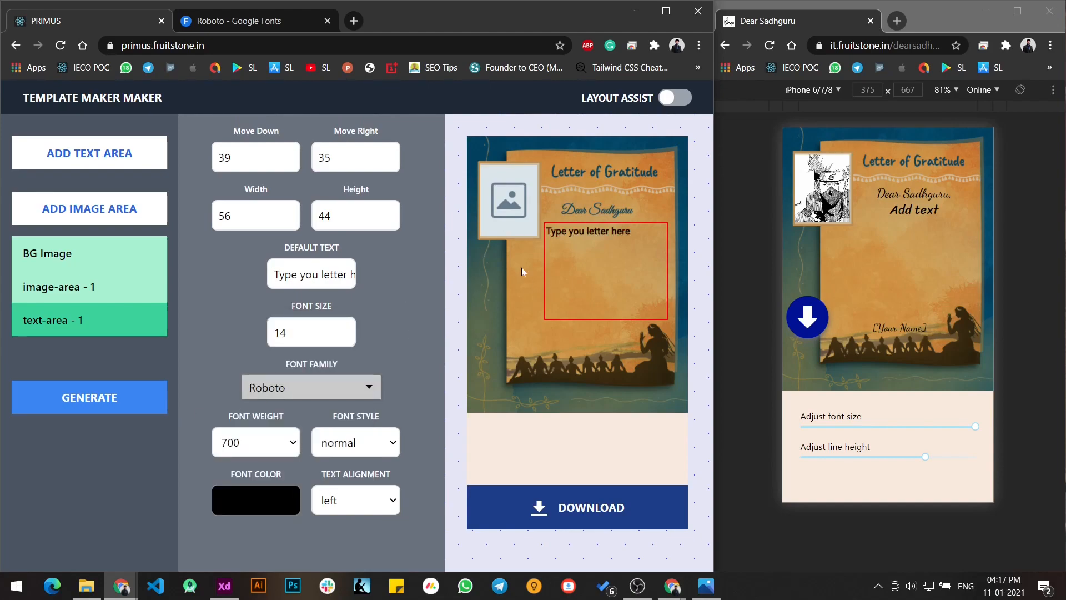
- Set the text alignment to center and replace the preview text with the lines "sgjlhslgsdg", "sg" and "sdgsdg"
click(364, 500)
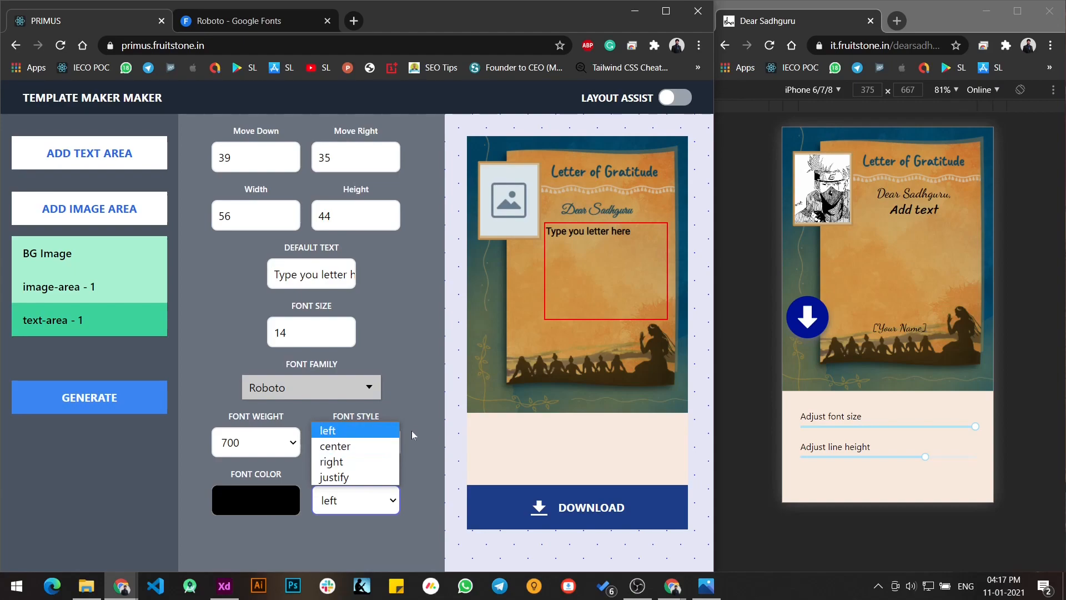
click(361, 448)
click(596, 231)
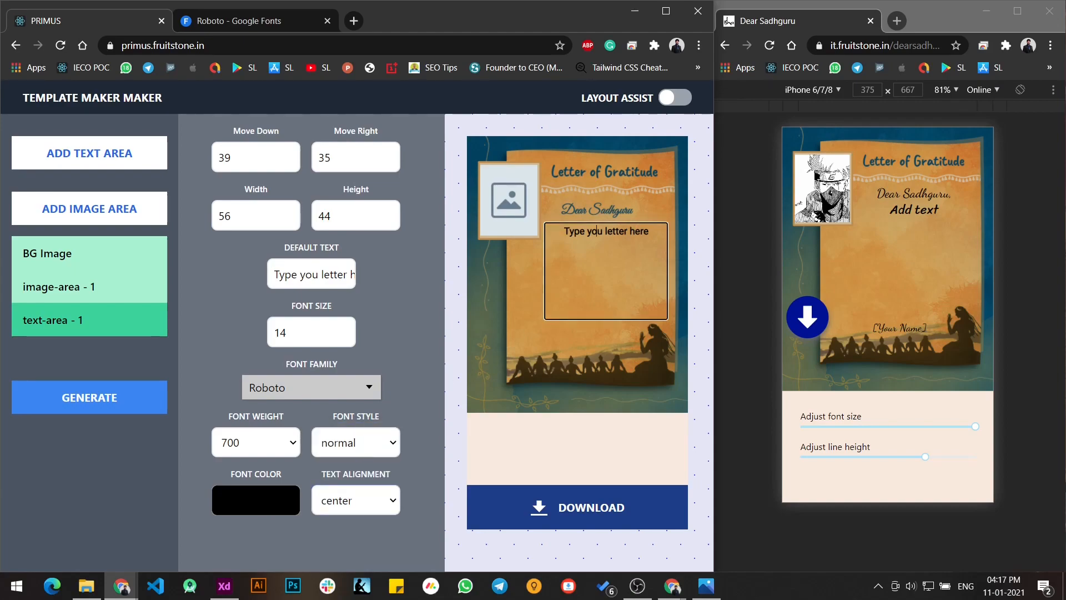
triple_click(596, 231)
text(sgjlhslgsdg)
key(Return)
text(sg)
key(Return)
text(sdgsdg)
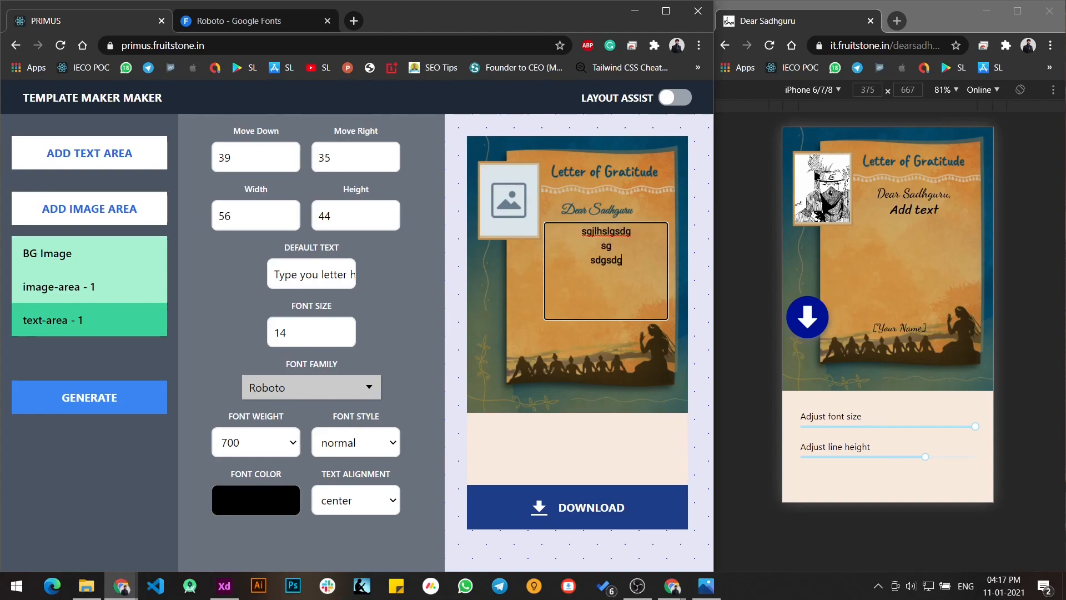
- Try the right, justify and left text alignments on the text area and set it back to center
click(350, 500)
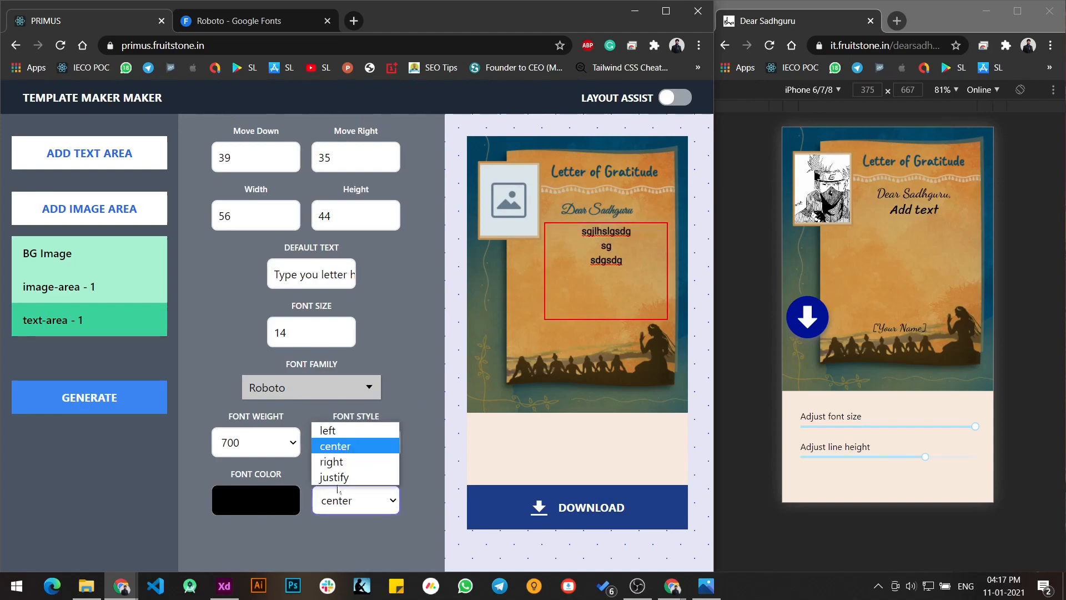
click(351, 455)
click(354, 497)
click(349, 478)
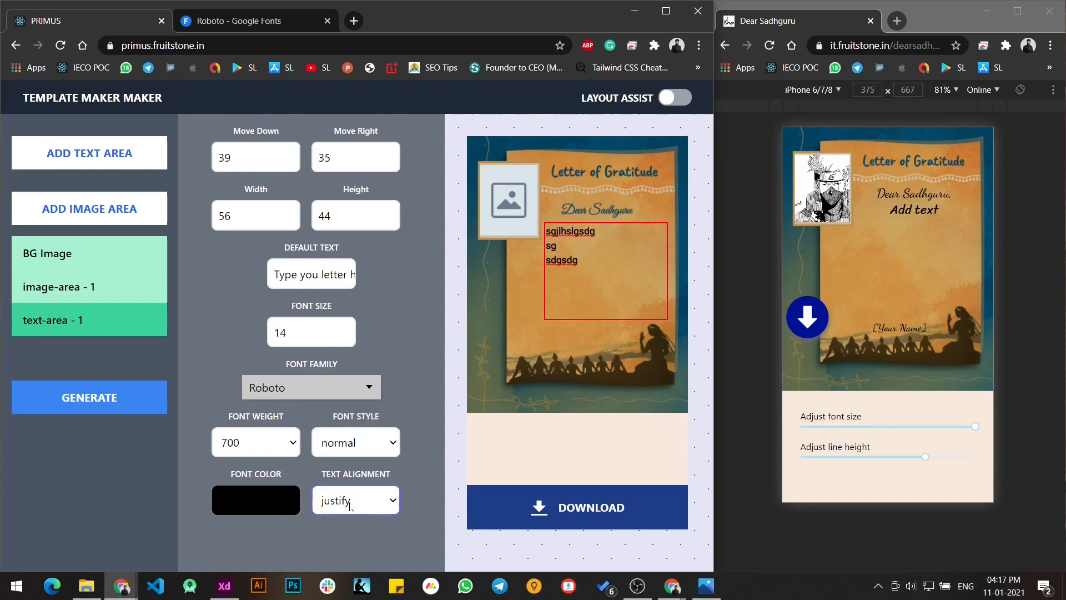
click(352, 503)
click(350, 433)
click(355, 496)
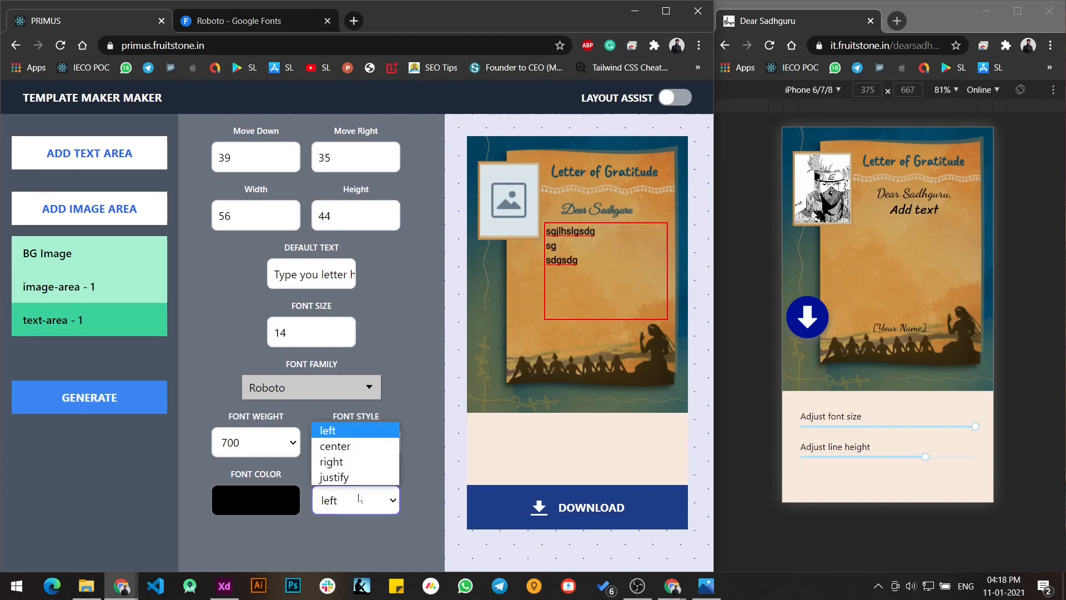
click(360, 451)
- Clear all the preview text from the letter text area
click(623, 261)
key(ctrl+a)
key(BackSpace)
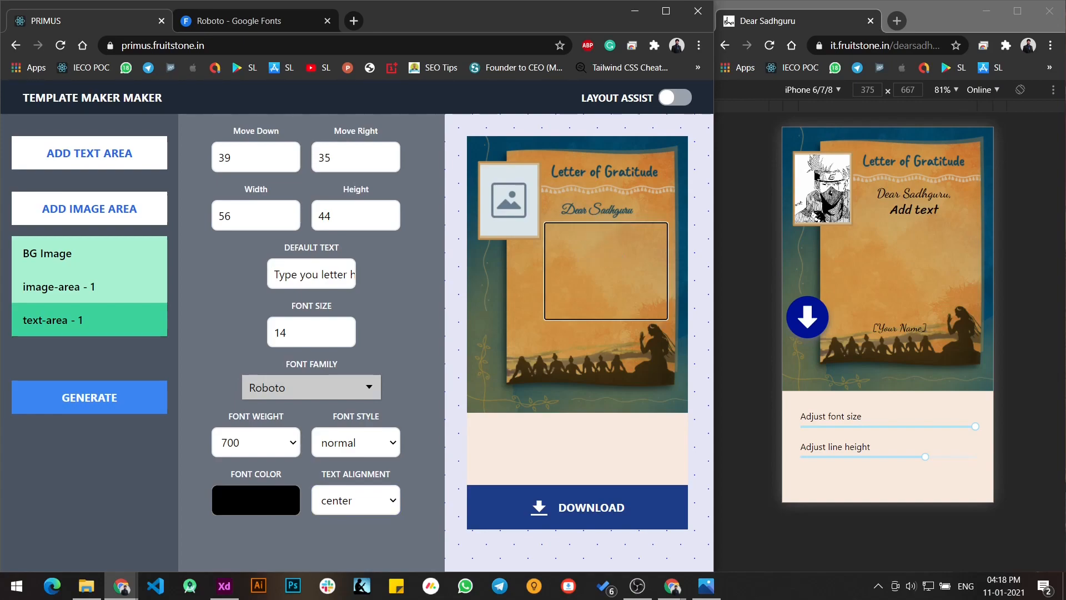
click(485, 322)
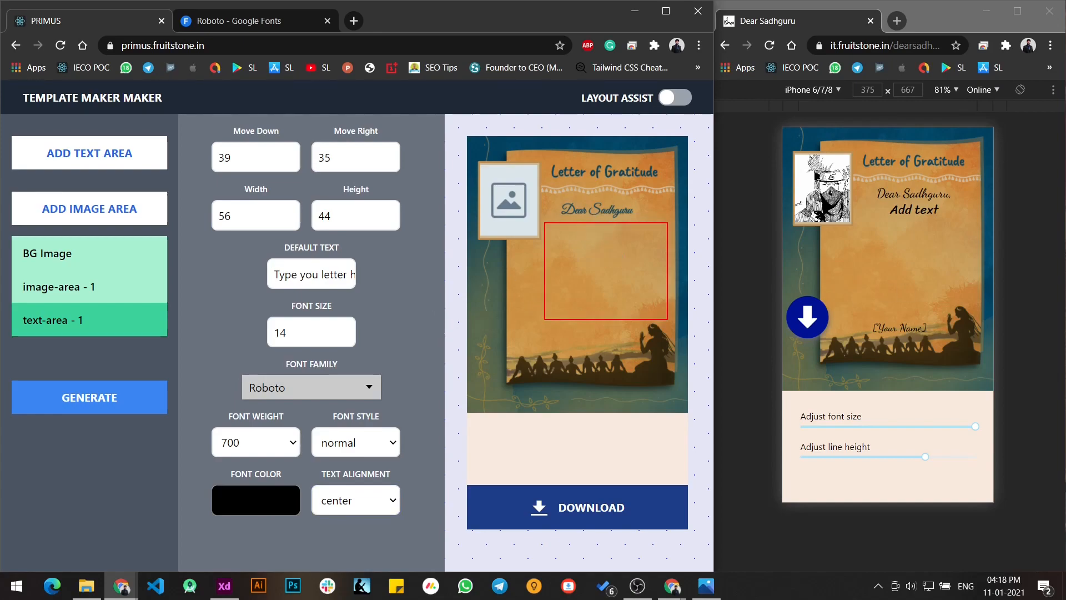
- Add a second text area for the name shown in the reference letter and set its Move Down value to 74
click(914, 255)
click(900, 332)
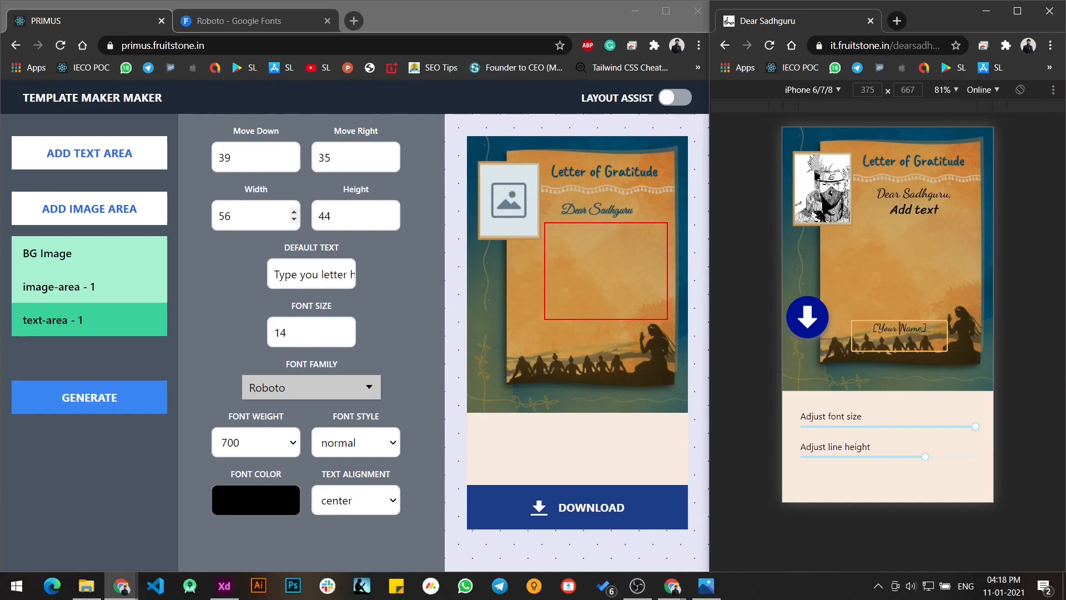
click(87, 151)
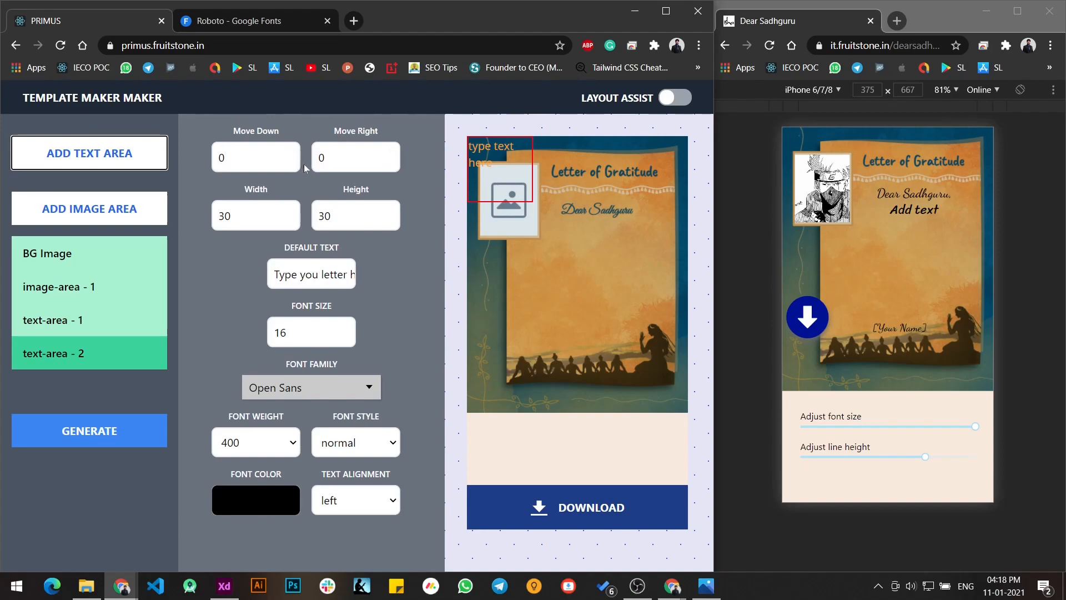
click(293, 154)
drag(294, 153, 293, 154)
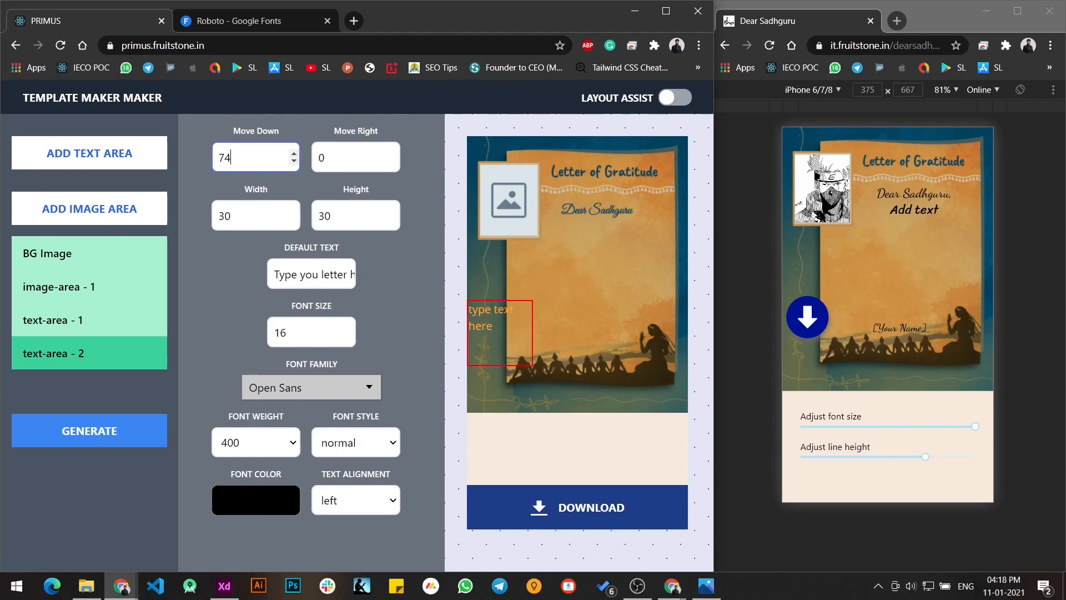
- Turn on layout assist and set the second text area's Move Down value to 86
click(675, 100)
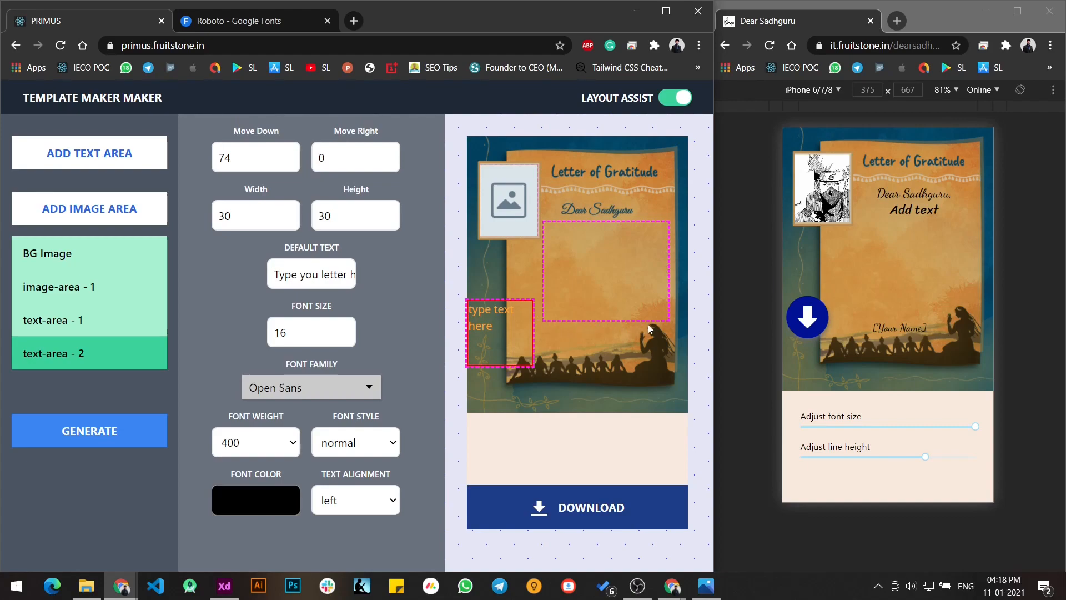
click(293, 153)
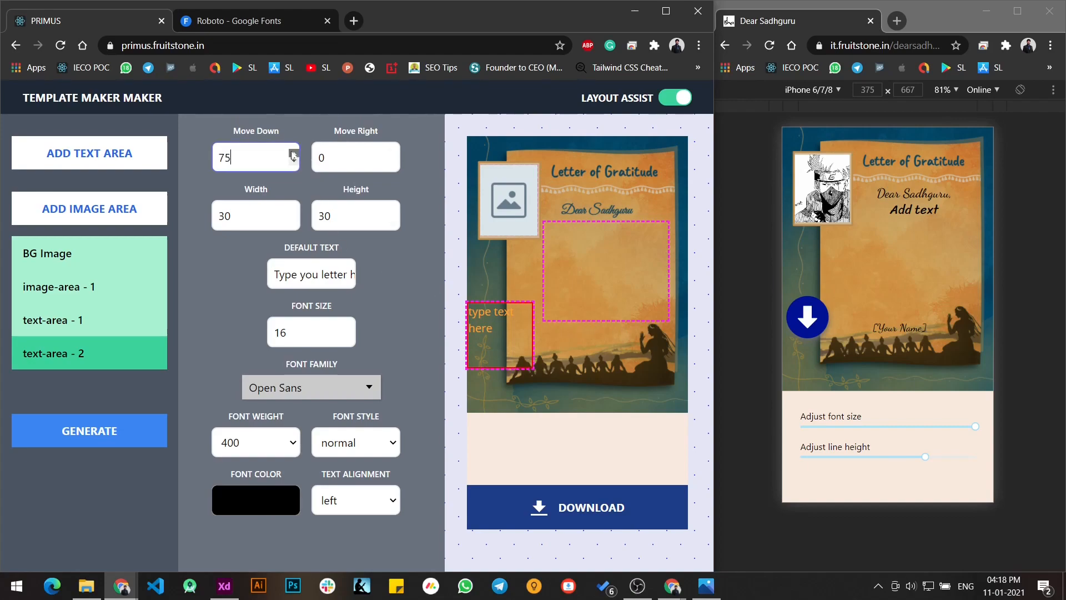
drag(293, 154, 293, 154)
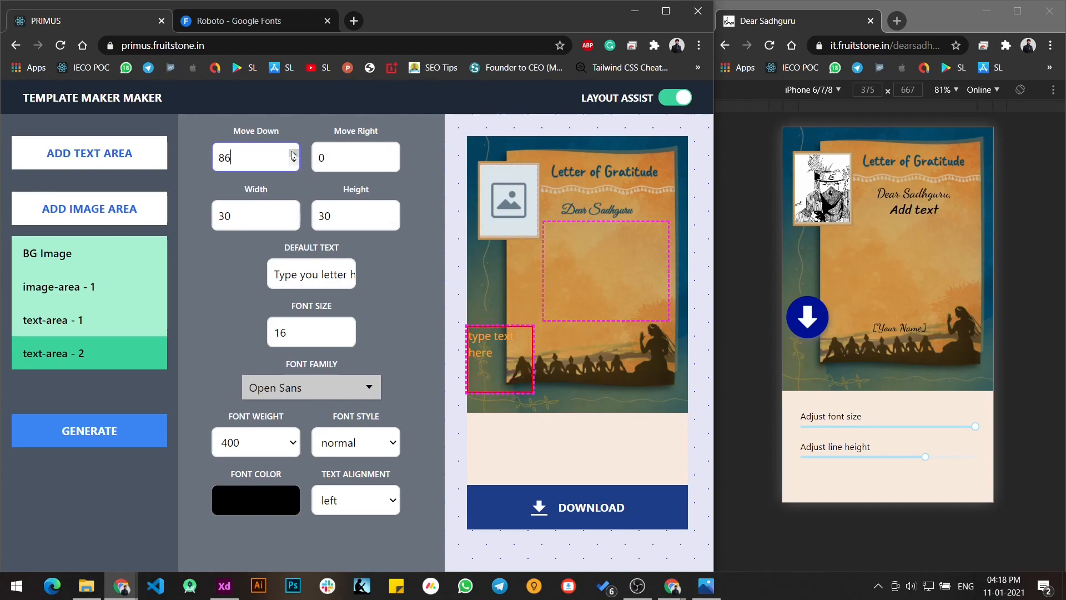
click(669, 101)
click(669, 101)
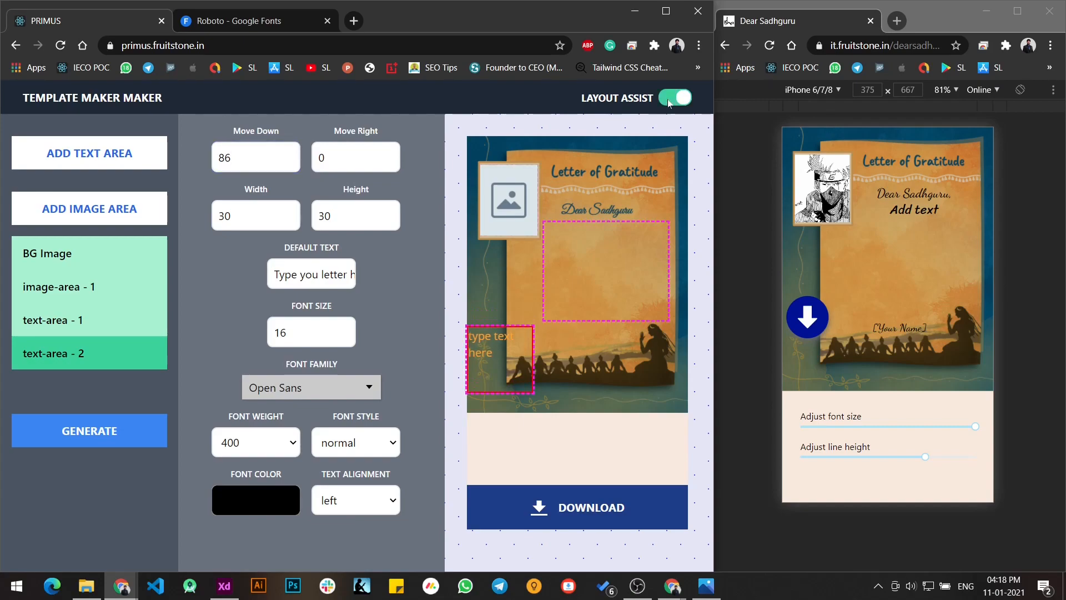
- Set the second text area's Move Right to 35, width to 38 and height to 11
drag(393, 154, 395, 154)
drag(294, 211, 294, 211)
drag(393, 225, 393, 225)
click(392, 221)
click(392, 221)
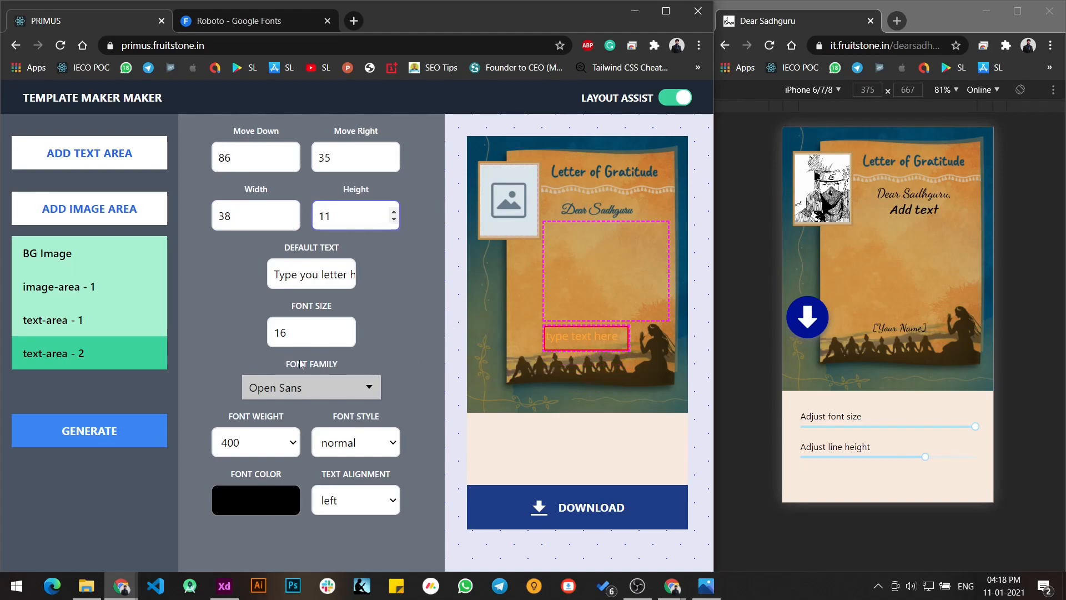
- Set the second text area's default text to "Your name" and its text alignment to center
key(Tab)
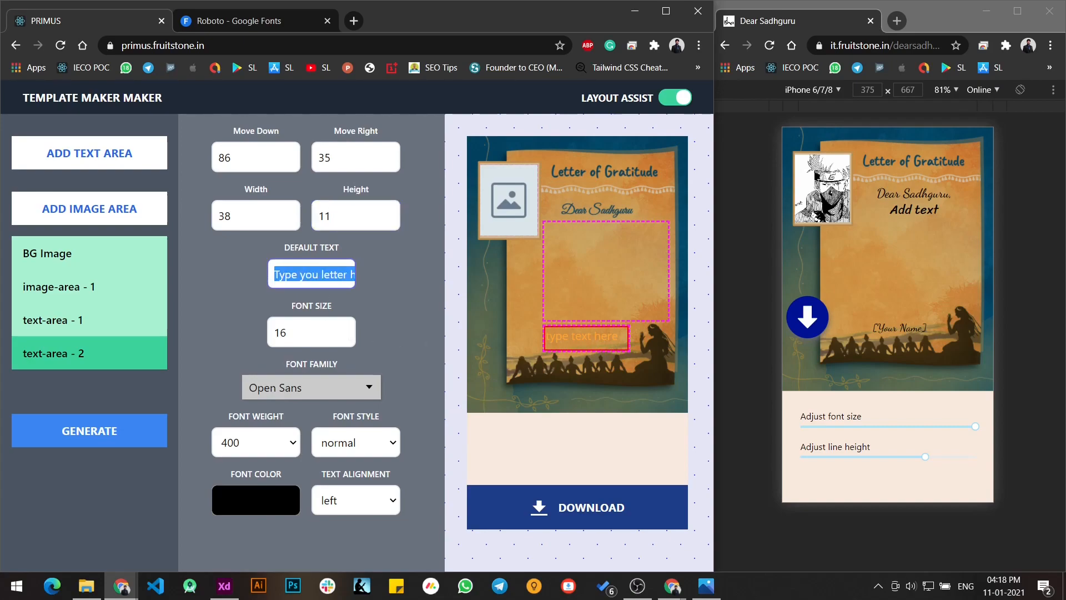
text(Your name)
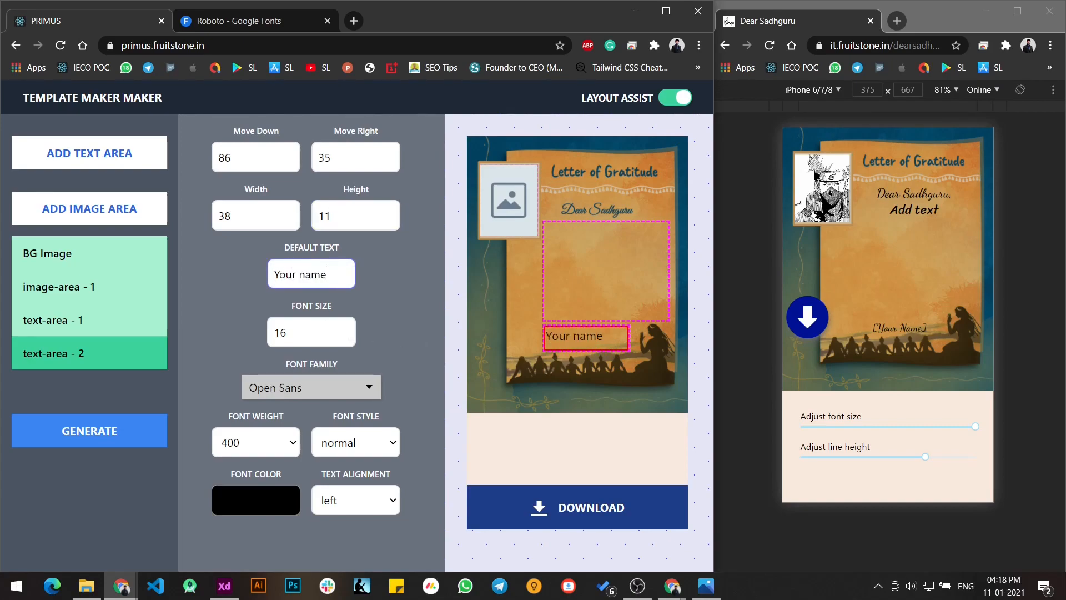
click(401, 365)
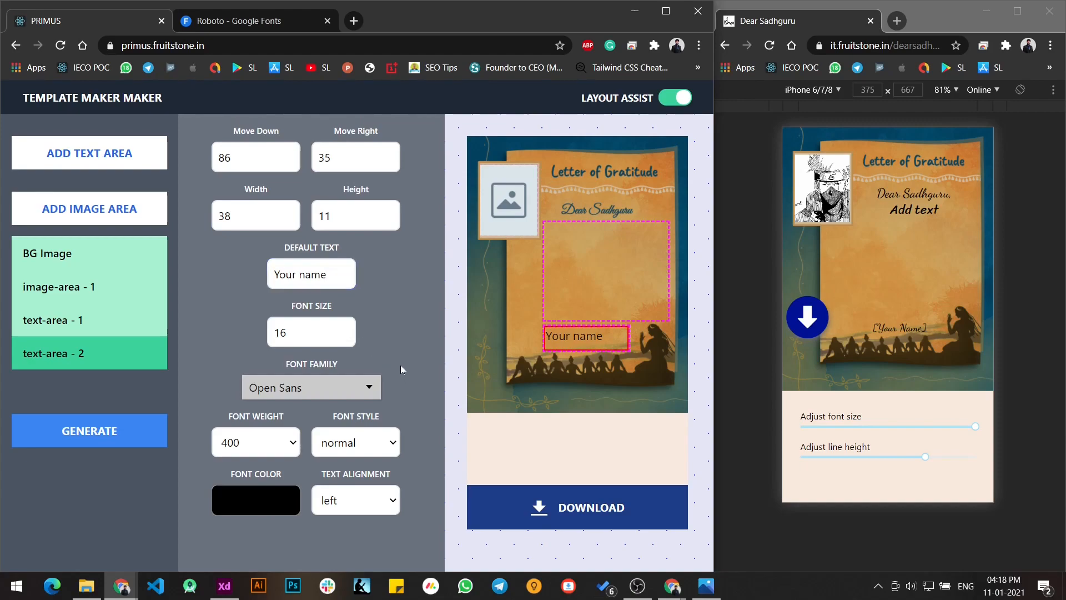
click(375, 494)
click(358, 448)
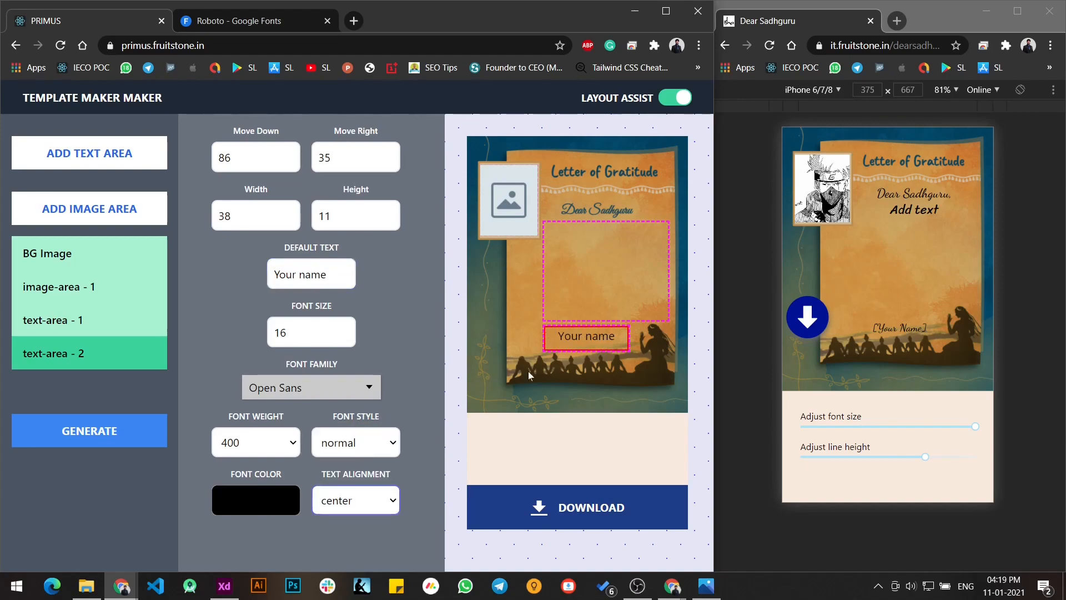
- Set the second text area's font weight to 500 and turn off layout assist
click(273, 442)
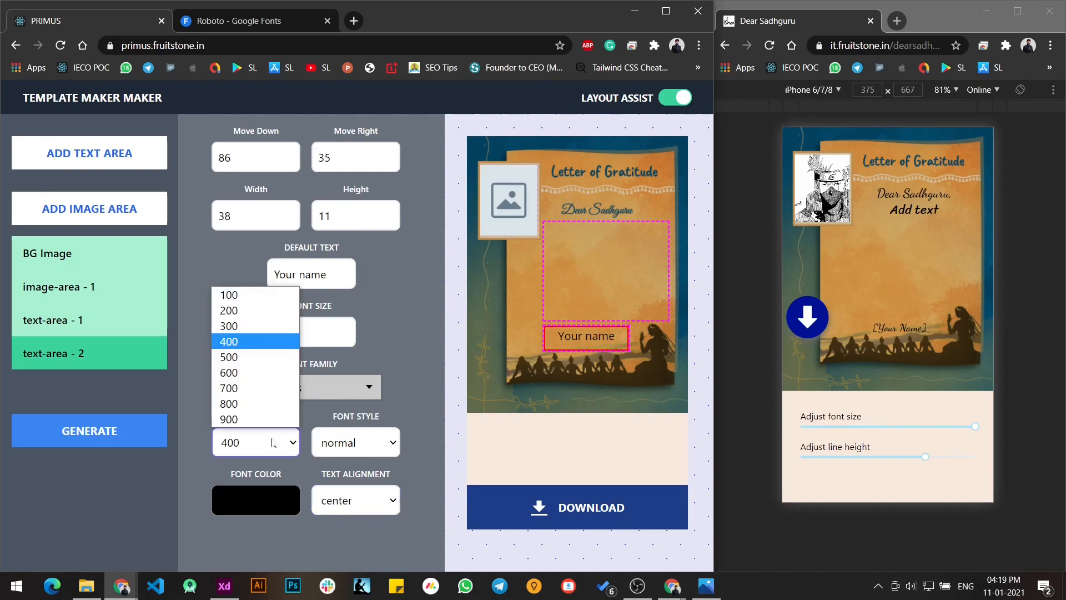
click(258, 358)
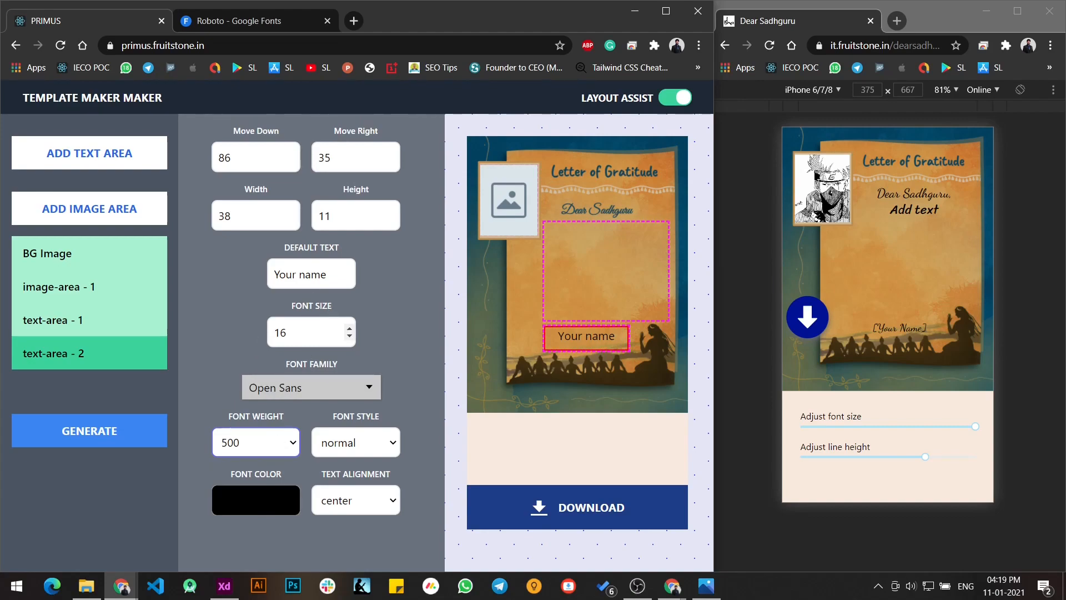
click(404, 295)
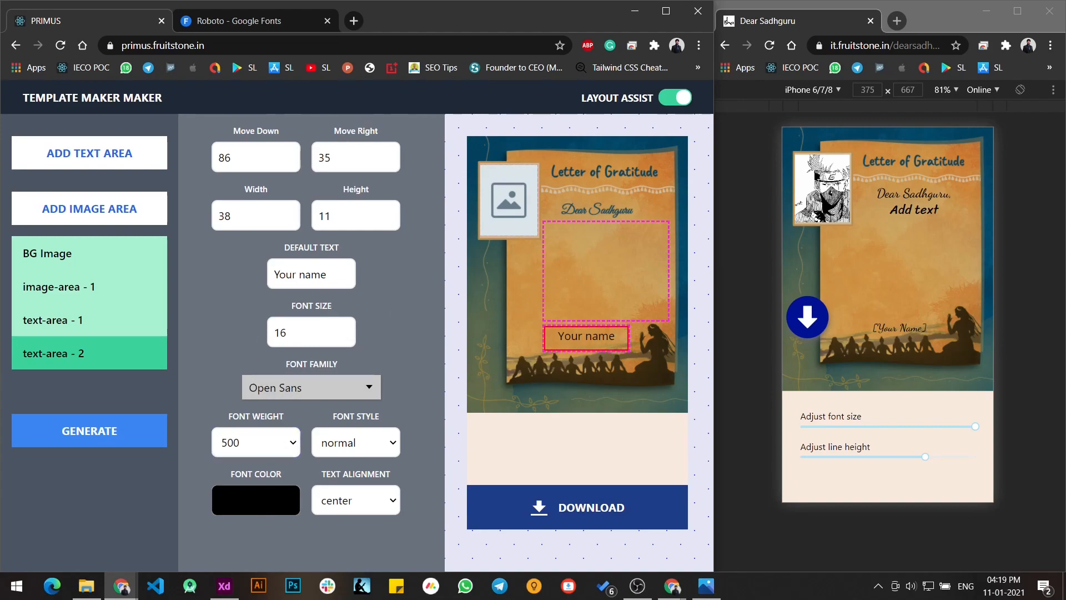
click(667, 102)
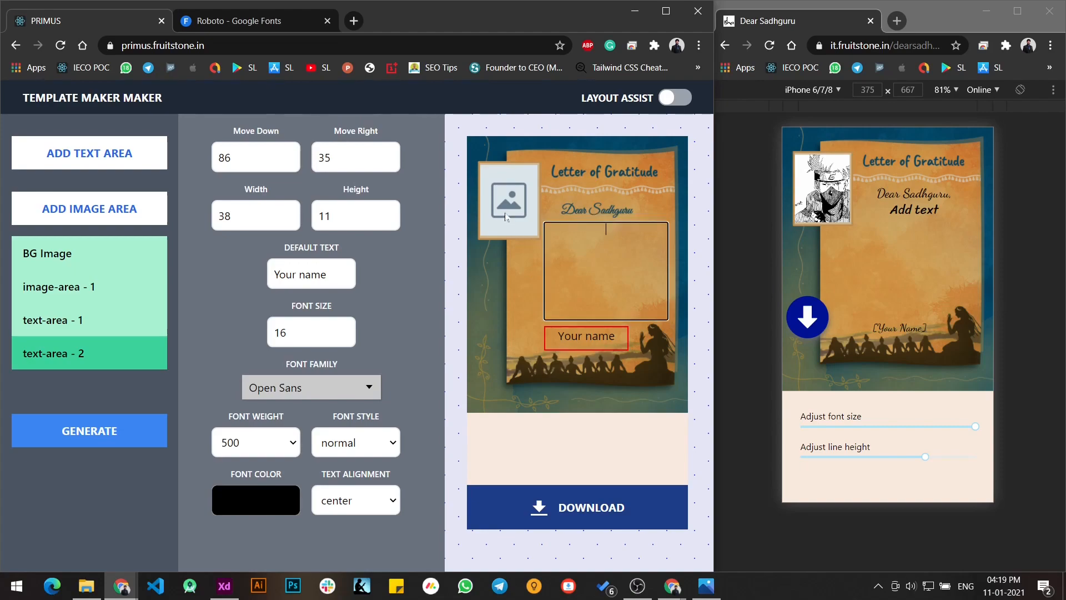
- Change the source of image-area - 1 to the black-and-white masked character picture used in the reference letter
click(110, 286)
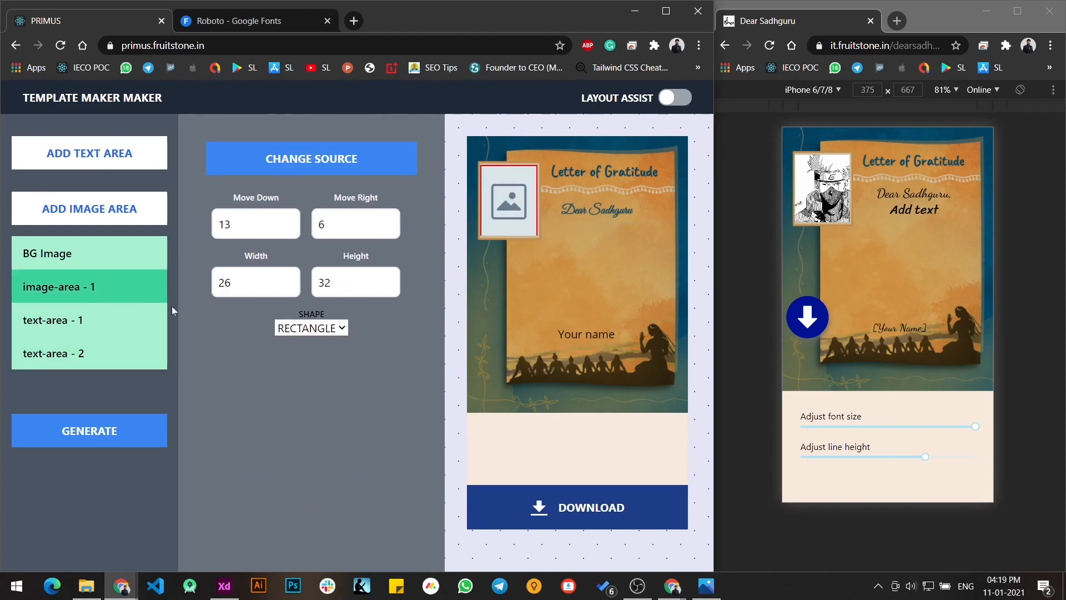
click(348, 162)
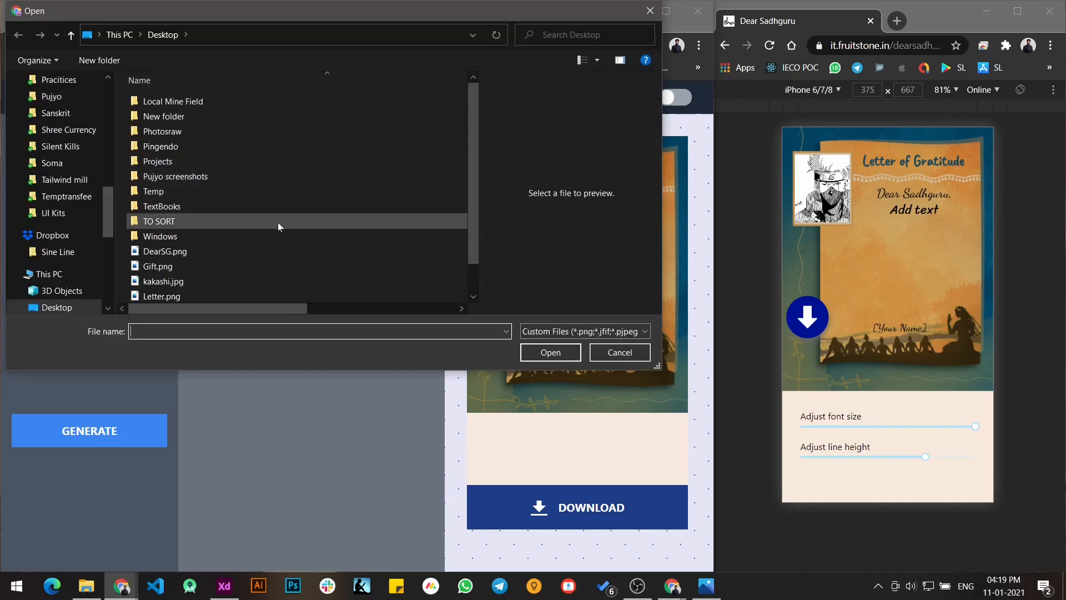
scroll(277, 226, down, 1)
click(255, 249)
click(541, 356)
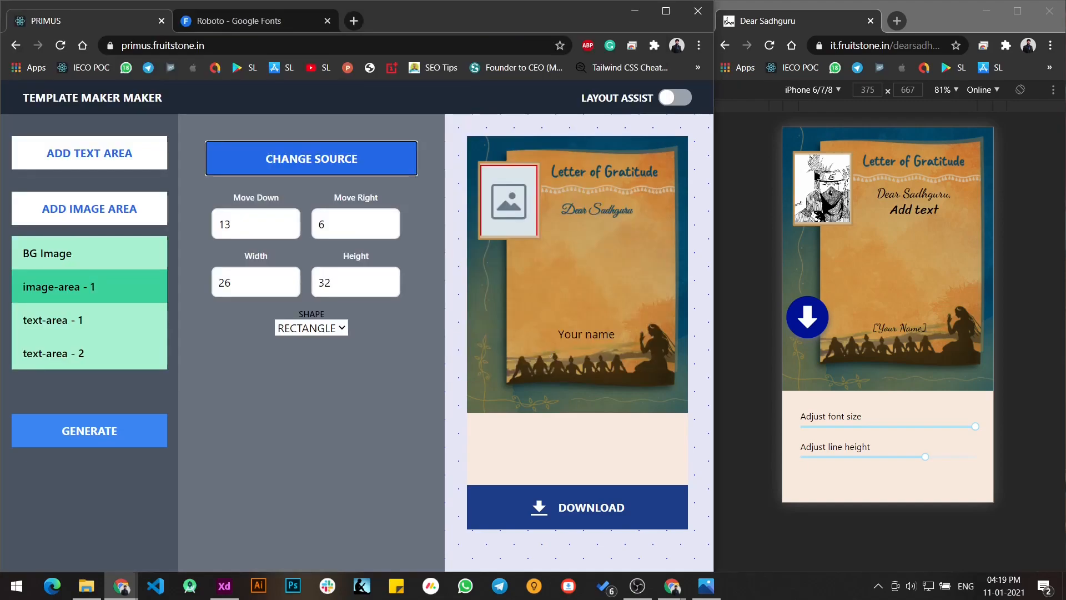
- Enter the test lines "JKLAFGlsdg" and "s;gksldkjg" in the letter text area of the preview
click(597, 250)
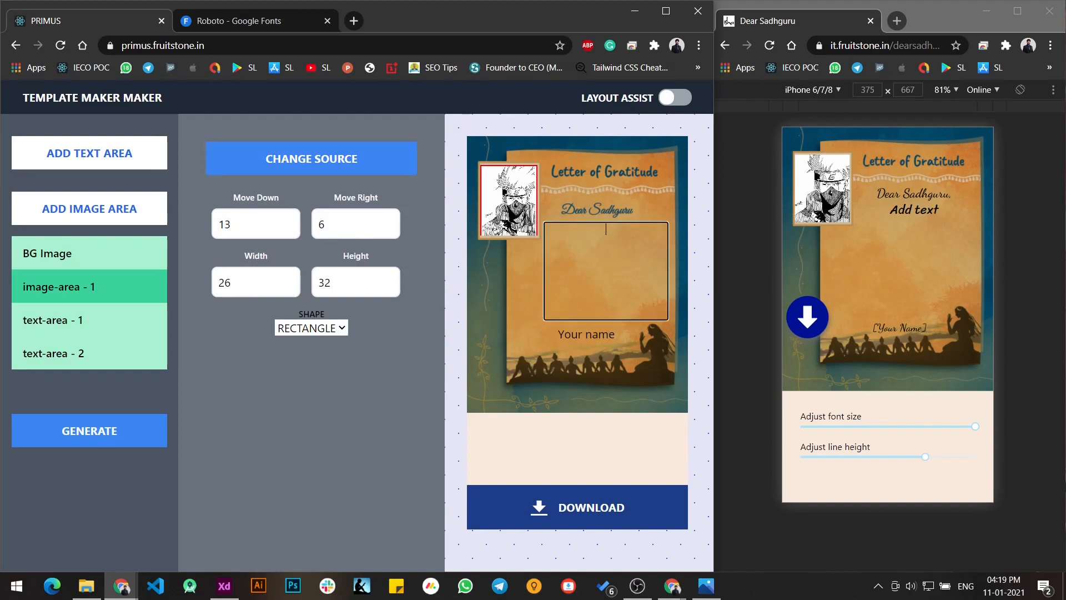
text(JKLAFGlsdg)
key(Return)
text(s;gksldkjg)
- Replace the text in the preview's name area with "Name gsg"
click(577, 335)
key(ctrl+a)
text(Name)
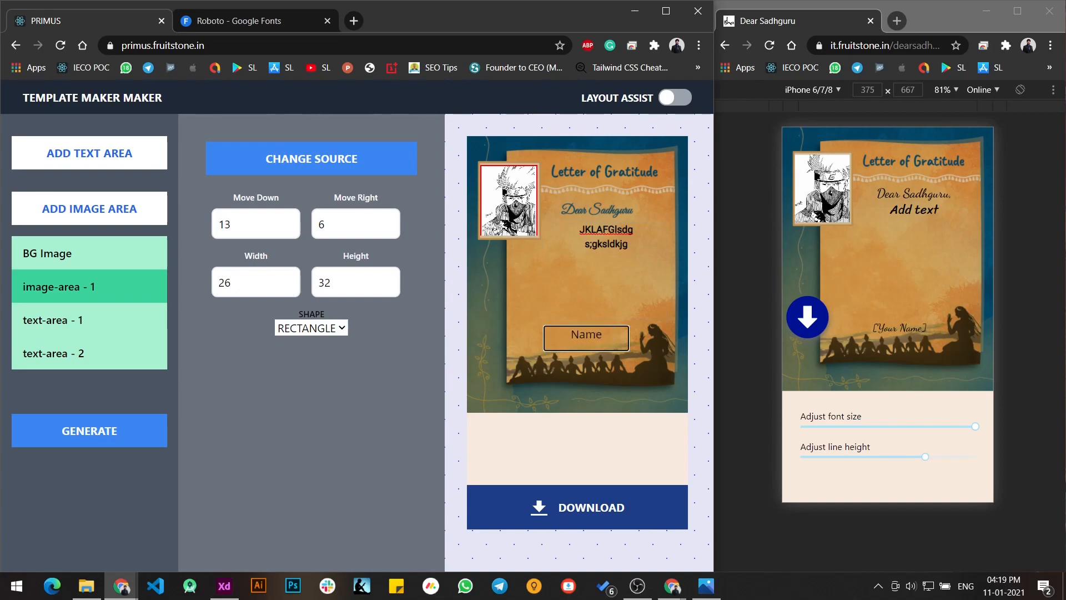
text( gsg)
click(416, 376)
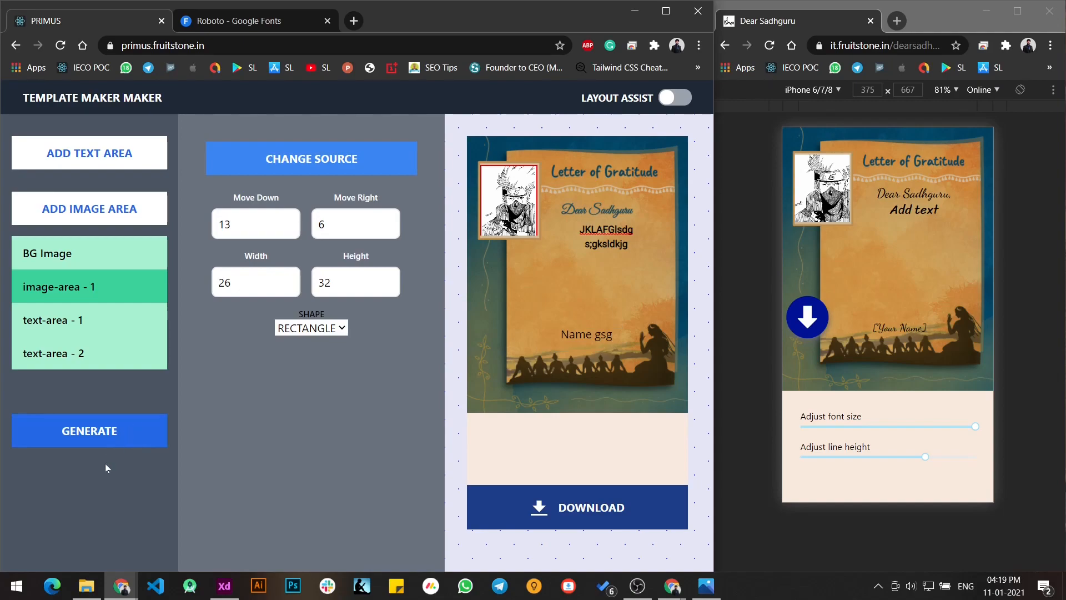
- Generate the finished template as an FSCRYPT file
click(102, 437)
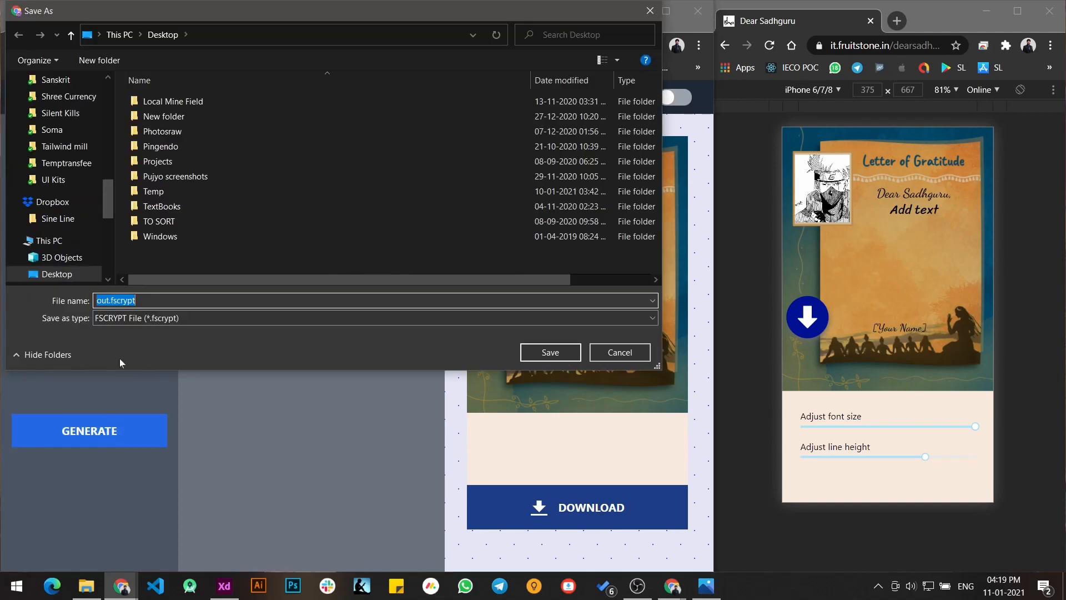